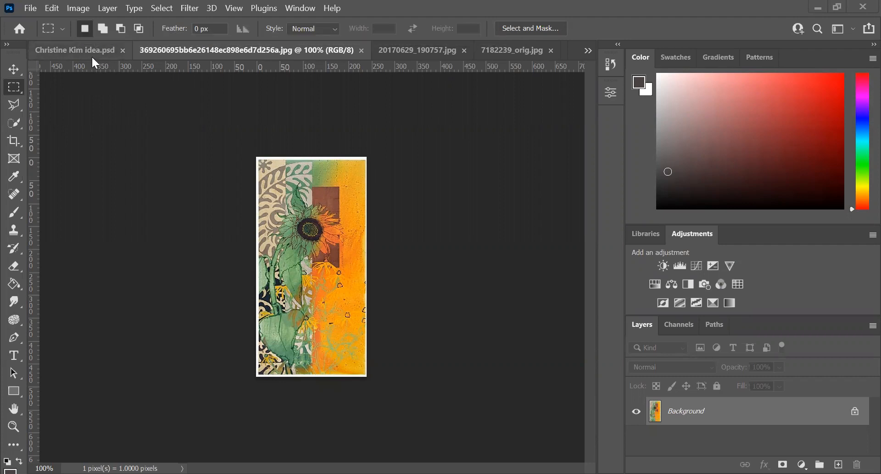
Step: Look through the open reference images, including the gear brain, kushner.jpg, the sunflower, the bird watercolour and the rose painting
{"action": "left_click", "coordinate": [516, 50]}
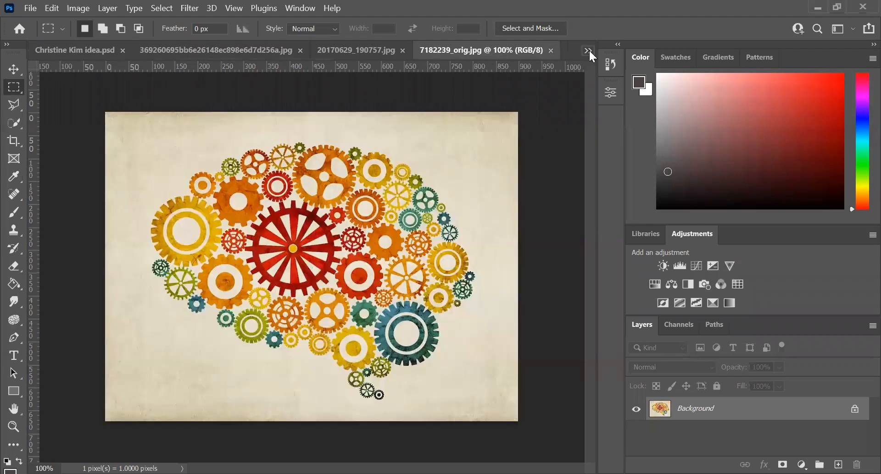
{"action": "left_click", "coordinate": [590, 50]}
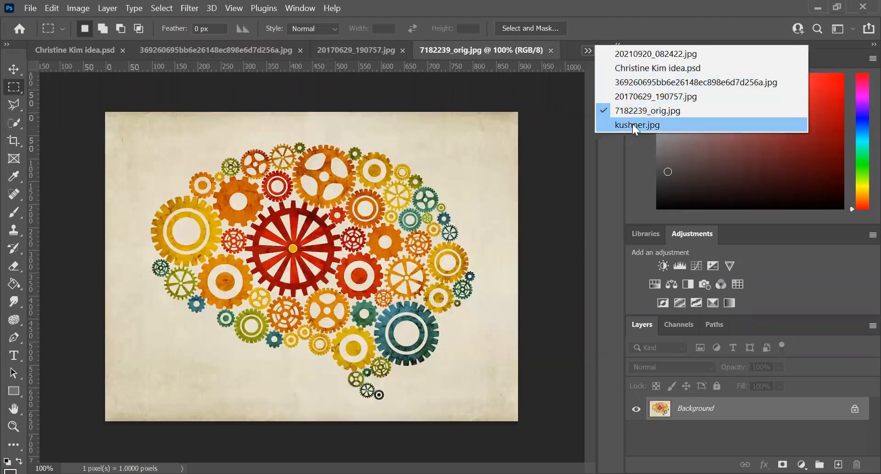
{"action": "left_click", "coordinate": [632, 123]}
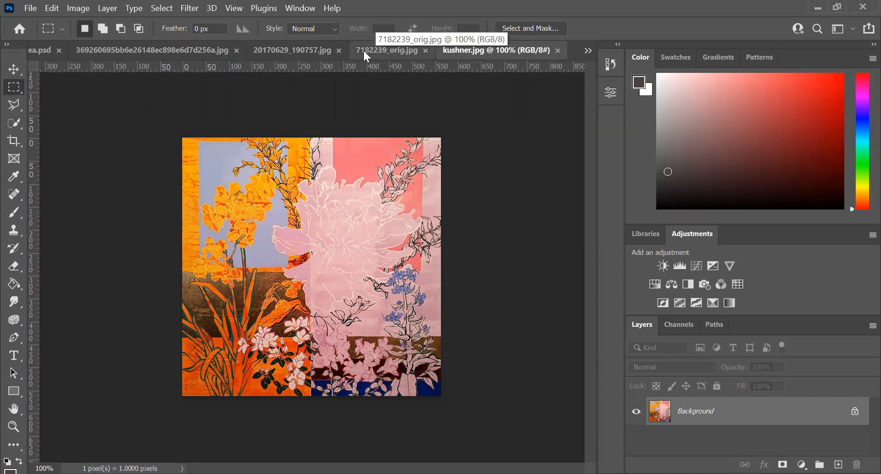
{"action": "key", "text": "ctrl+w"}
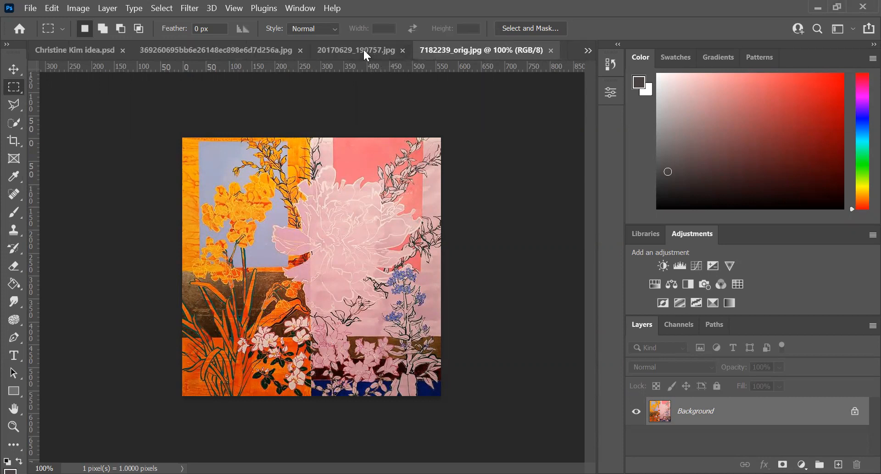
{"action": "left_click", "coordinate": [257, 49]}
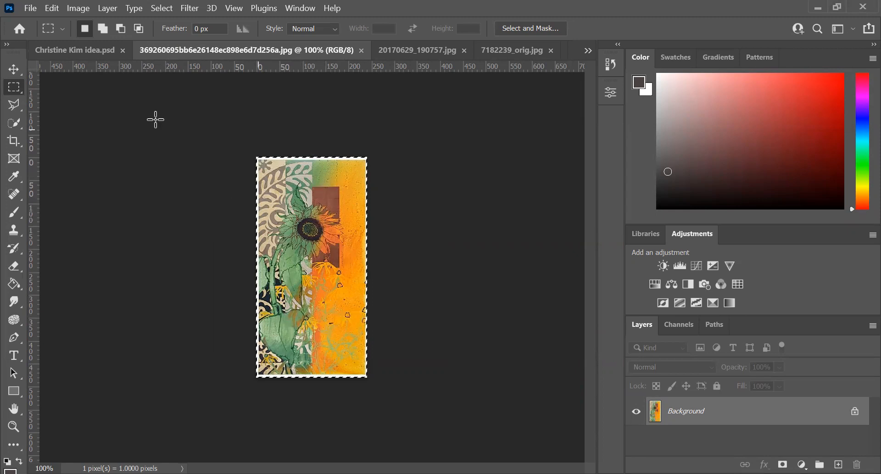
{"action": "left_click", "coordinate": [72, 50]}
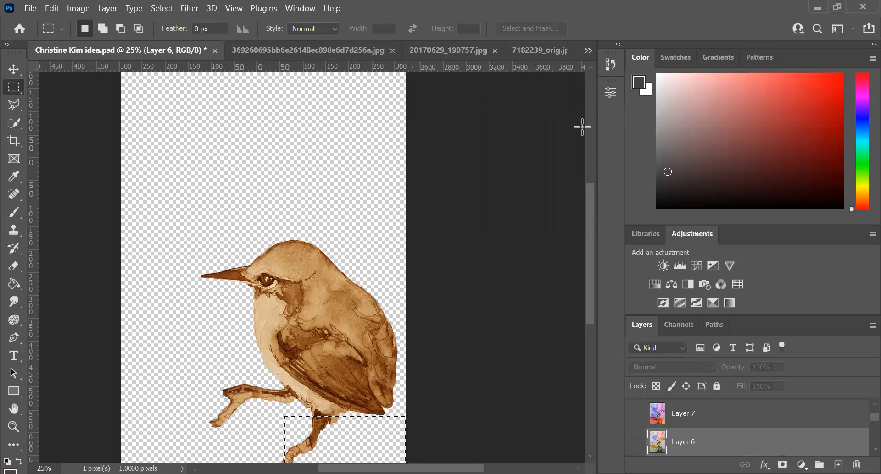
{"action": "left_click", "coordinate": [296, 51]}
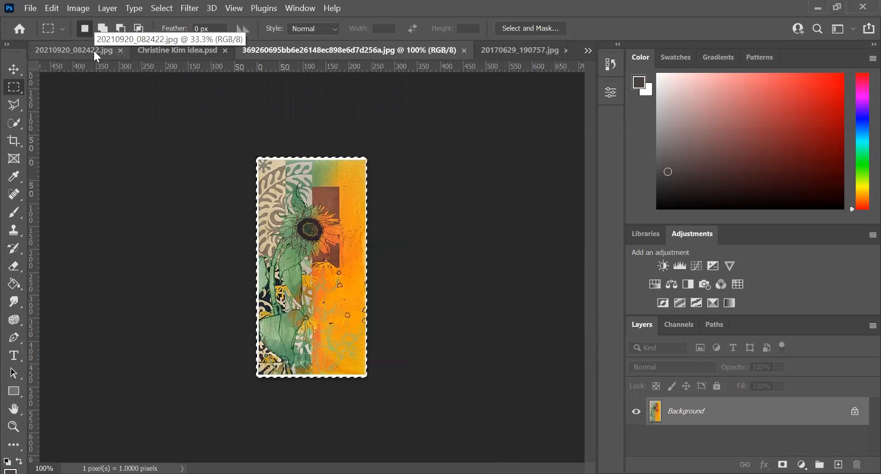
{"action": "left_click", "coordinate": [94, 51]}
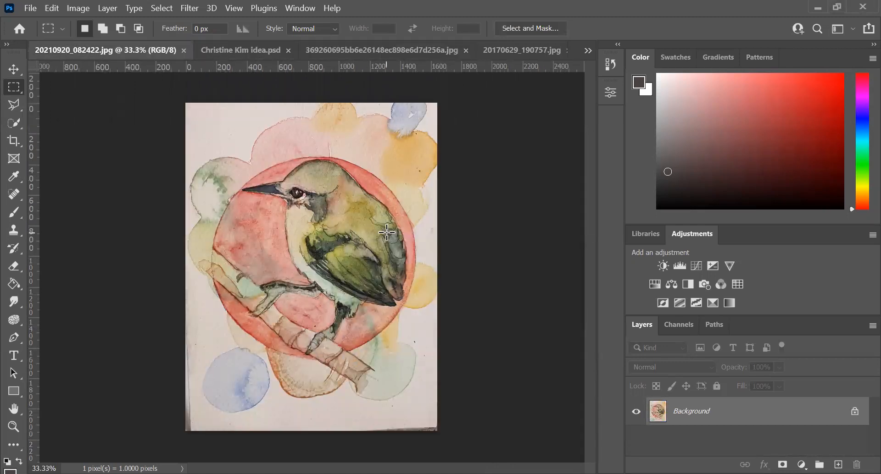
{"action": "left_click", "coordinate": [586, 52]}
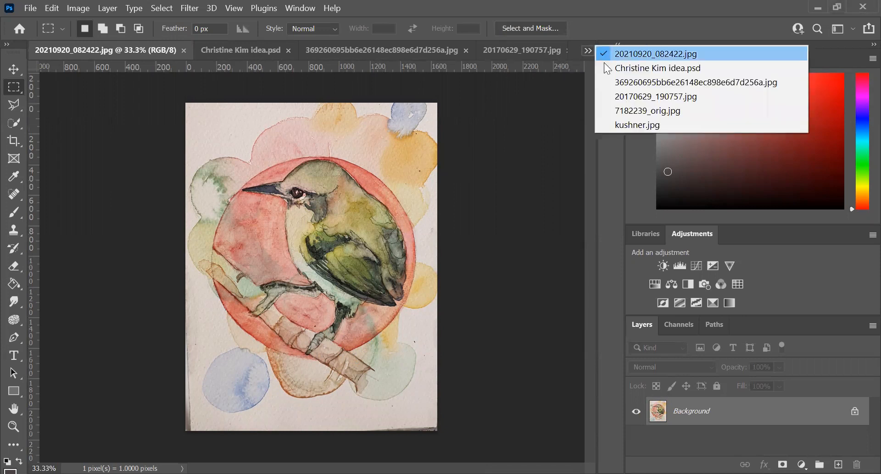
{"action": "left_click", "coordinate": [624, 95]}
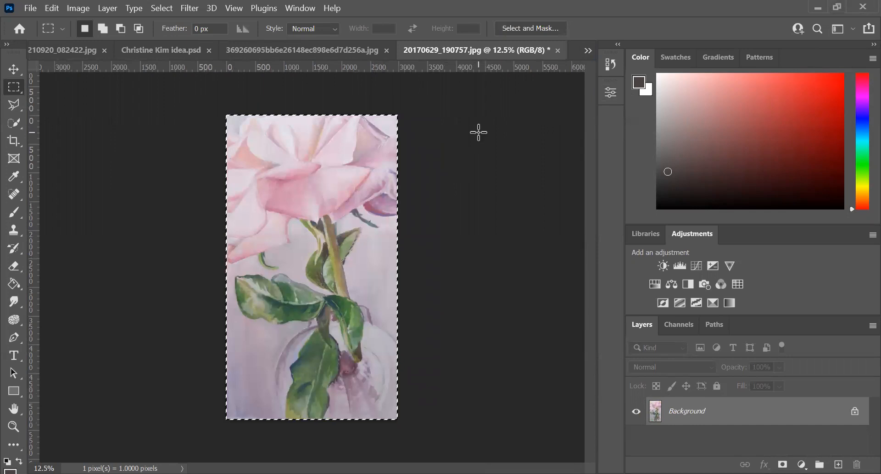
Step: Review the bird composition and its layer stack, from Layer 2 down to the Background
{"action": "left_click", "coordinate": [152, 48]}
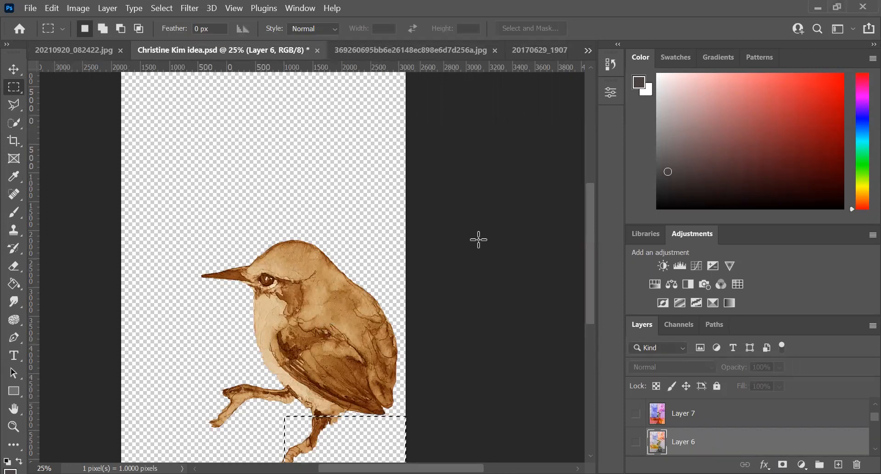
{"action": "left_click_drag", "start_coordinate": [589, 216], "coordinate": [594, 241]}
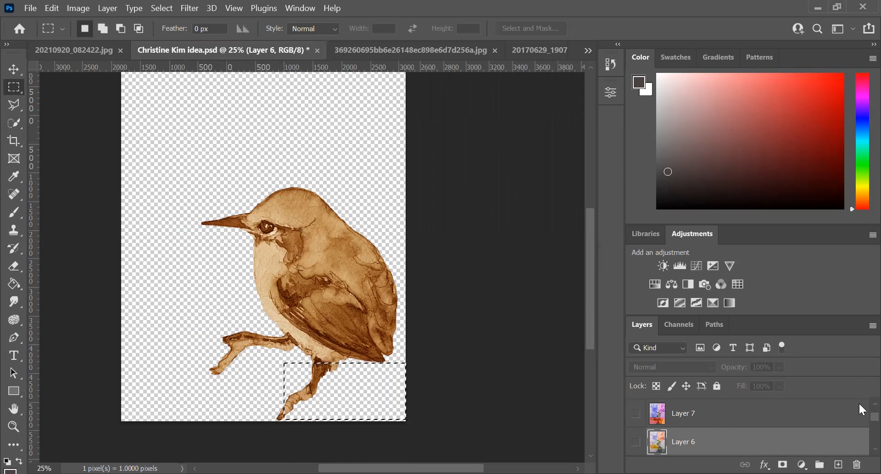
{"action": "left_click", "coordinate": [737, 420]}
{"action": "left_click", "coordinate": [770, 445]}
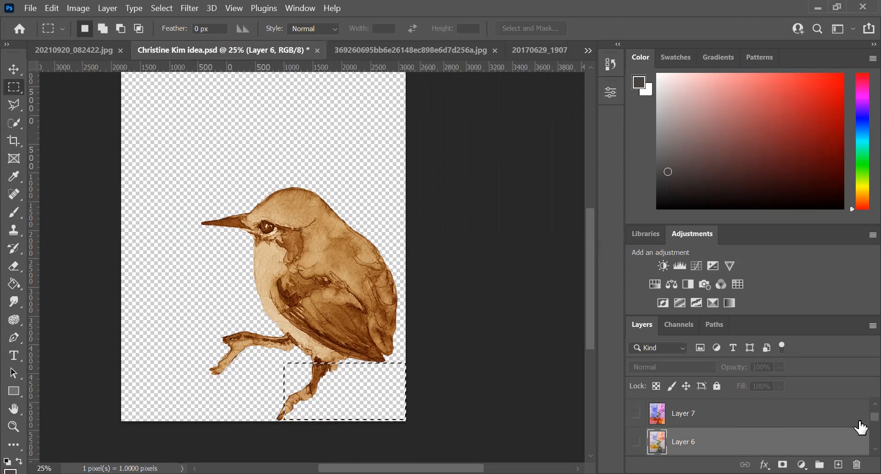
{"action": "scroll", "coordinate": [858, 417], "scroll_direction": "down", "scroll_amount": 1}
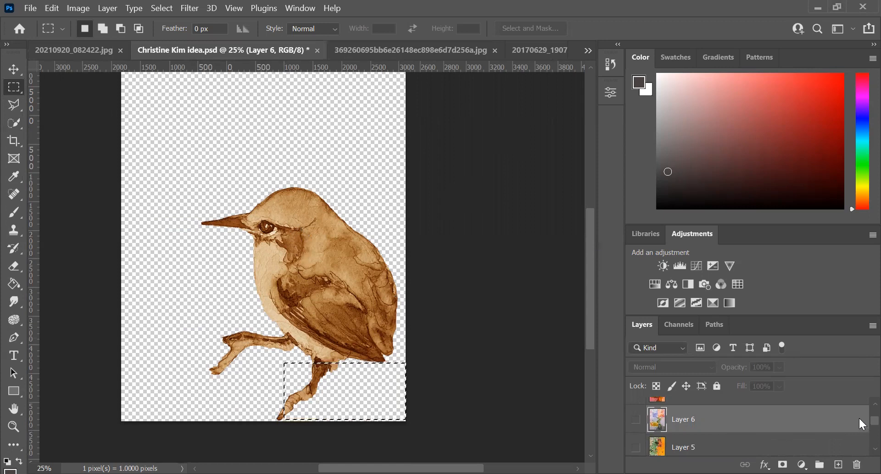
{"action": "scroll", "coordinate": [859, 421], "scroll_direction": "down", "scroll_amount": 3}
{"action": "scroll", "coordinate": [861, 435], "scroll_direction": "down", "scroll_amount": 3}
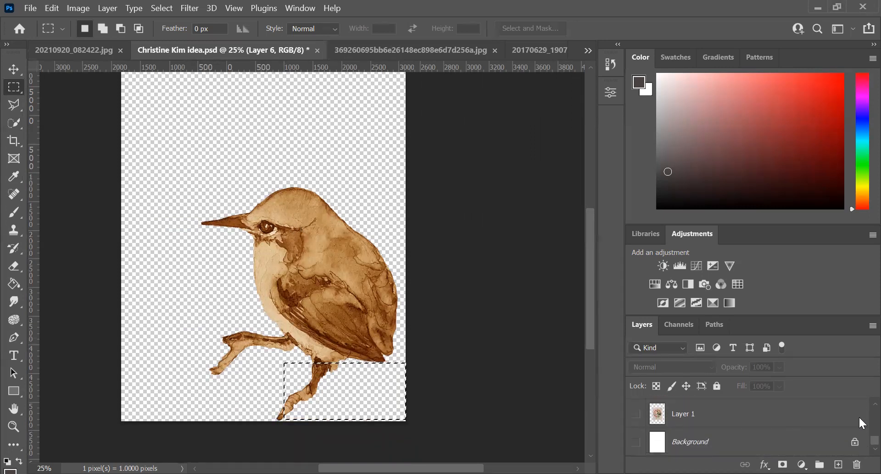
{"action": "scroll", "coordinate": [858, 423], "scroll_direction": "up", "scroll_amount": 10}
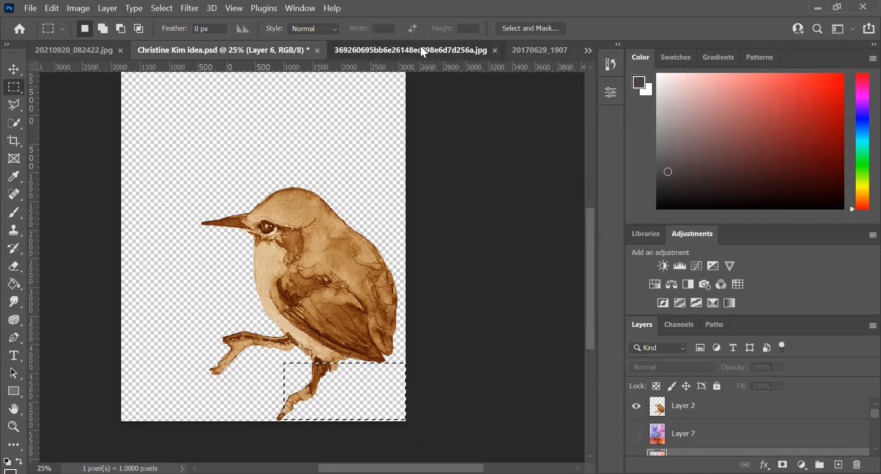
Step: Copy the whole rose painting from 20170629_190757.jpg and paste it into the bird composition as a new layer behind the bird
{"action": "left_click", "coordinate": [419, 45]}
{"action": "left_click", "coordinate": [497, 50]}
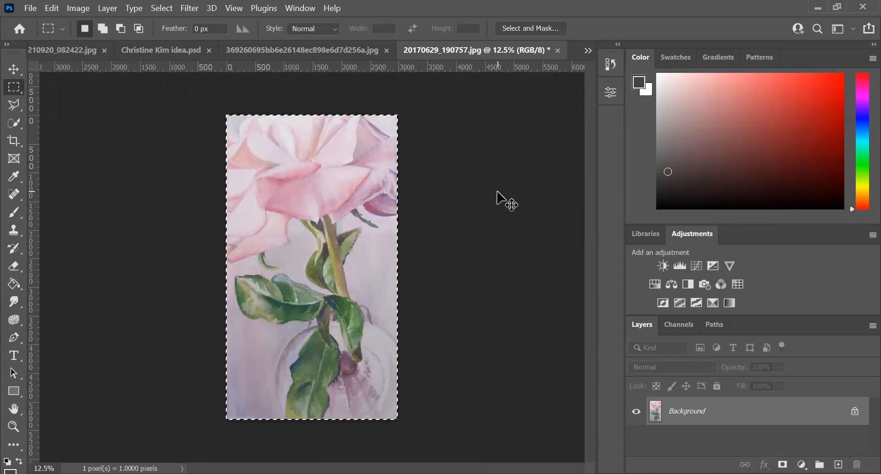
{"action": "left_click", "coordinate": [151, 51]}
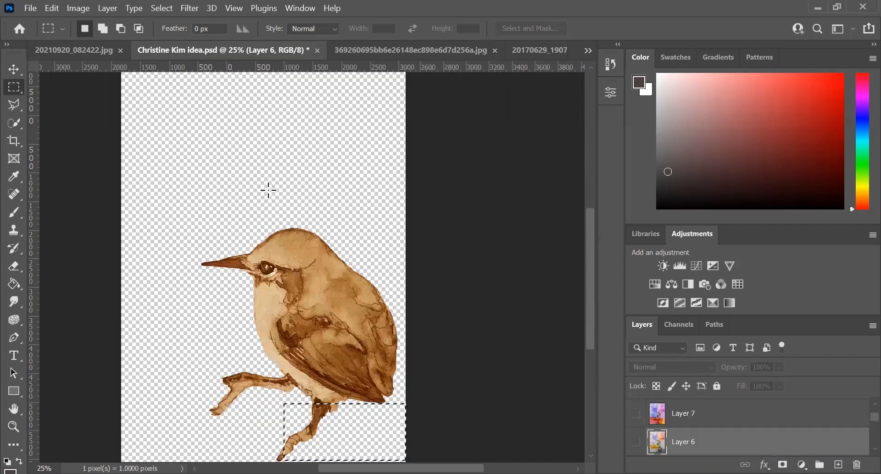
{"action": "key", "text": "ctrl+v"}
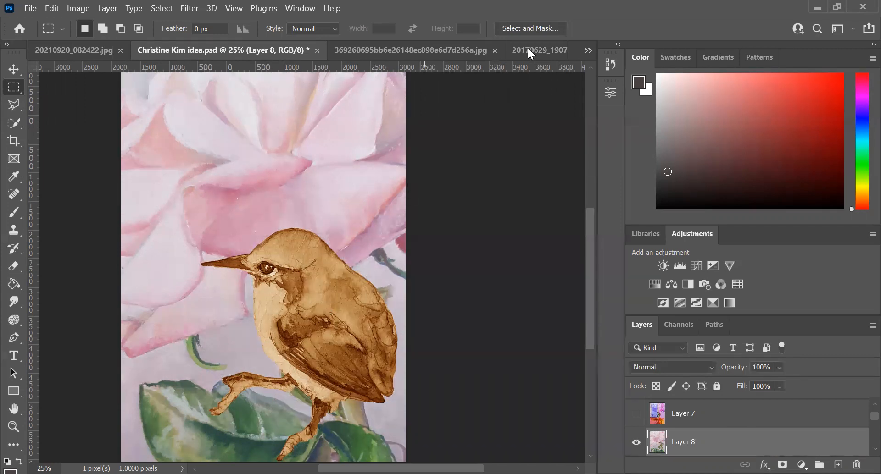
Step: Examine the color blocks in the sunflower image and kushner.jpg, and return to the bird composition
{"action": "left_click", "coordinate": [455, 53]}
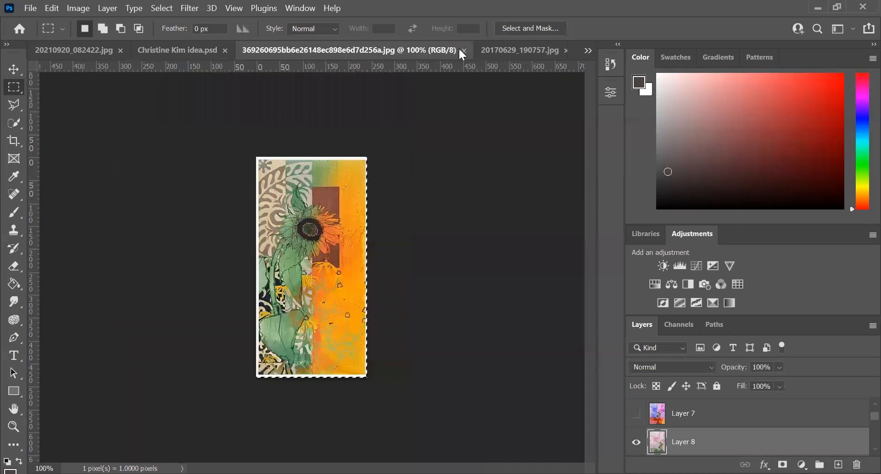
{"action": "left_click", "coordinate": [587, 51]}
{"action": "left_click", "coordinate": [619, 125]}
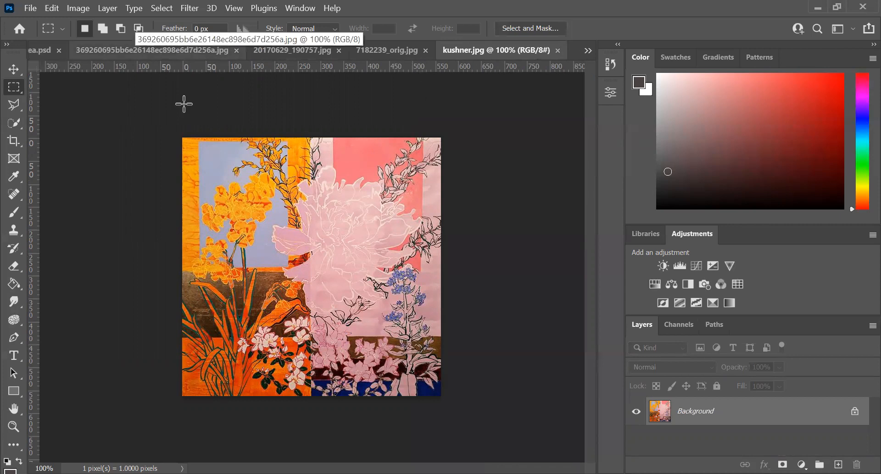
{"action": "key", "text": "ctrl+Tab"}
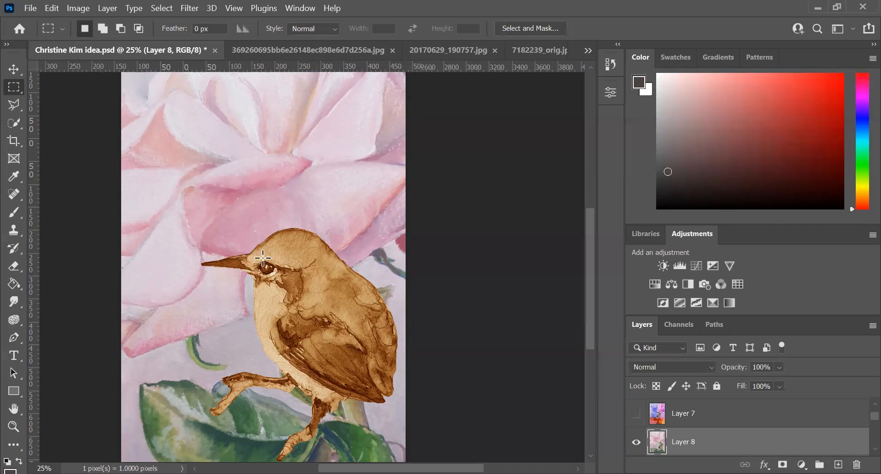
Step: Select a rectangle over the rose from its upper left to the bird's eye and apply Hue/Saturation with hue -85 and saturation +29
{"action": "left_click_drag", "start_coordinate": [274, 280], "coordinate": [134, 76]}
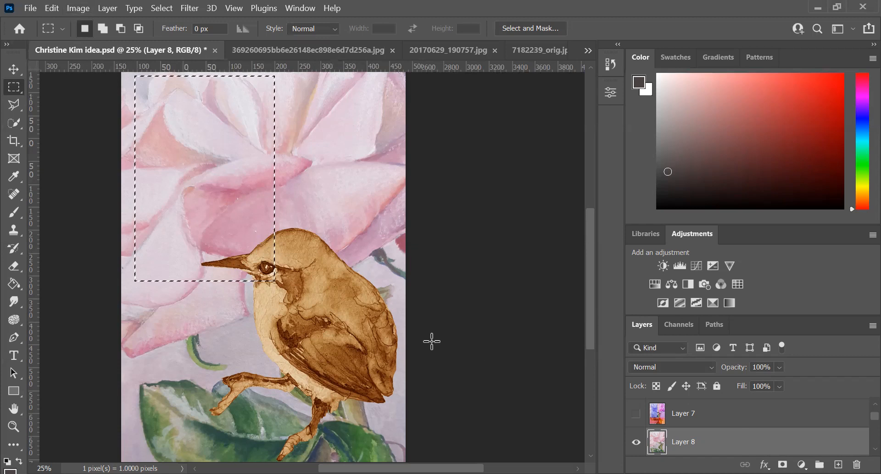
{"action": "left_click", "coordinate": [79, 9]}
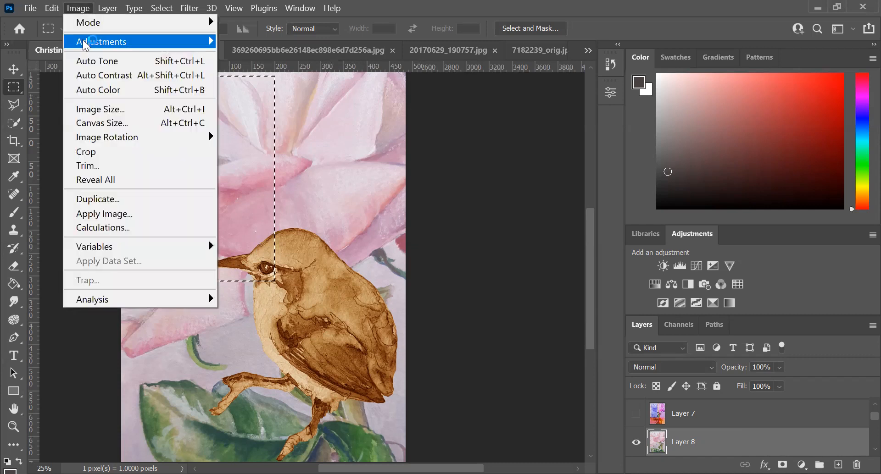
{"action": "mouse_move", "coordinate": [83, 42]}
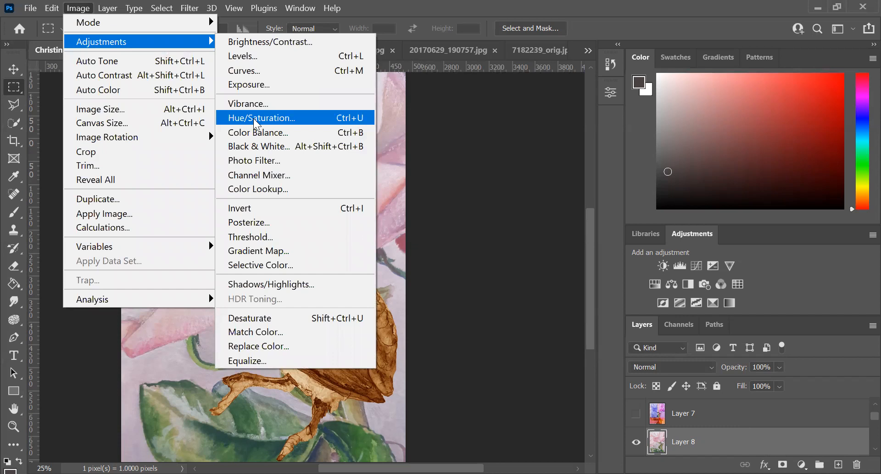
{"action": "left_click", "coordinate": [257, 118]}
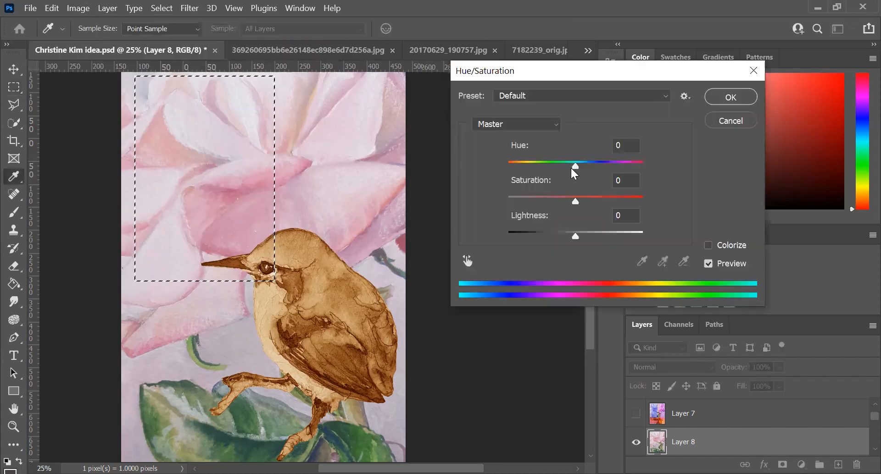
{"action": "left_click_drag", "start_coordinate": [574, 167], "coordinate": [534, 164]}
{"action": "left_click_drag", "start_coordinate": [576, 202], "coordinate": [594, 203]}
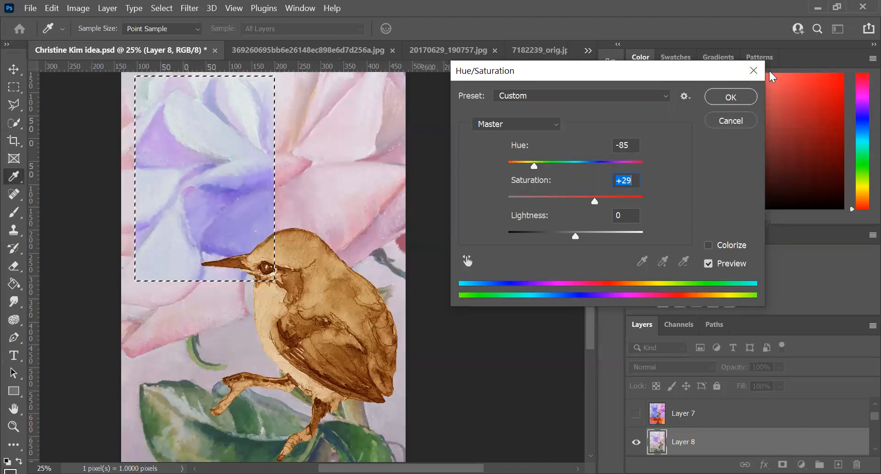
{"action": "left_click", "coordinate": [723, 102]}
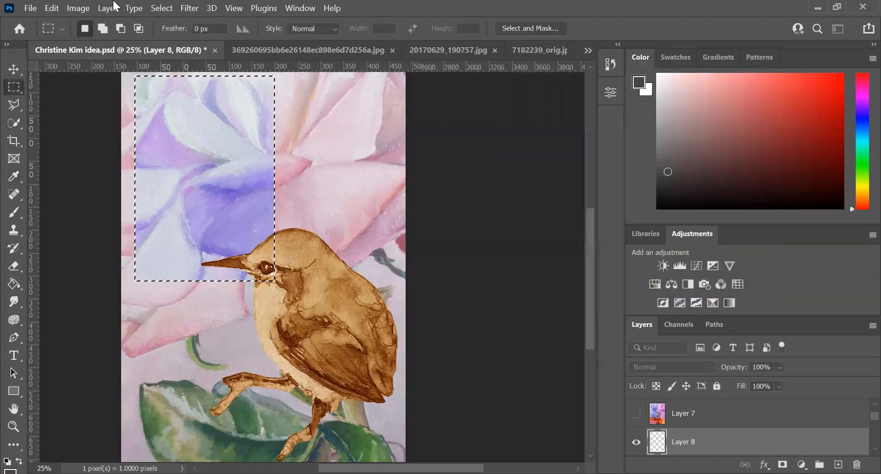
Step: Apply Color Balance to the selected rectangle's midtones, with Cyan-Red at -31 and Yellow-Blue at +23
{"action": "left_click", "coordinate": [74, 8]}
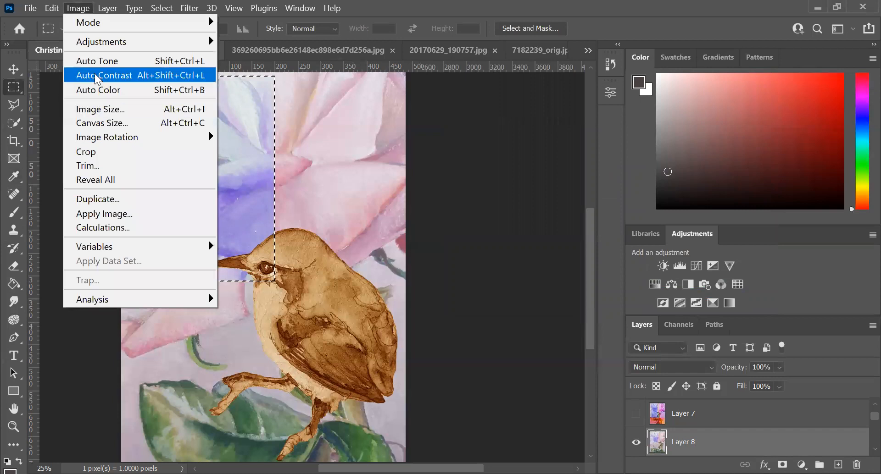
{"action": "mouse_move", "coordinate": [90, 42]}
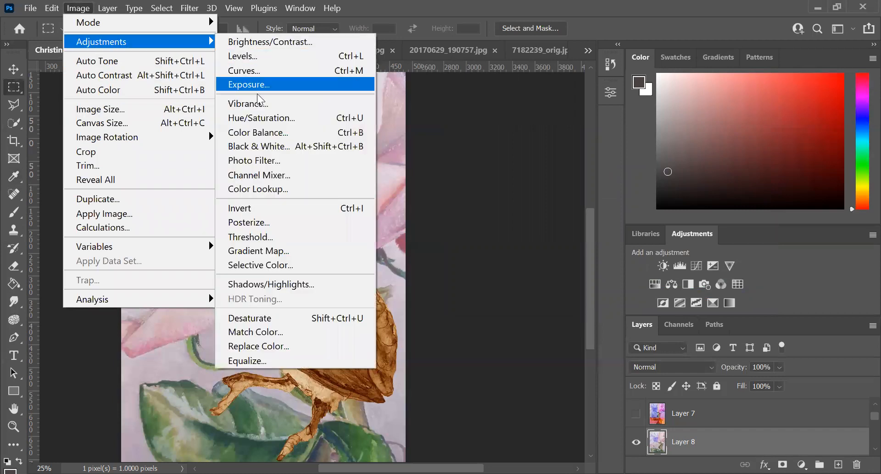
{"action": "left_click", "coordinate": [272, 133]}
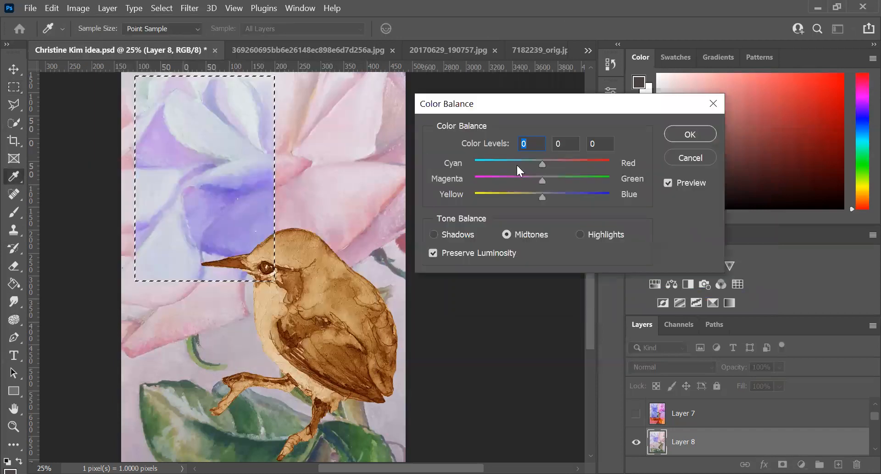
{"action": "left_click_drag", "start_coordinate": [534, 164], "coordinate": [523, 165]}
{"action": "left_click_drag", "start_coordinate": [543, 197], "coordinate": [557, 197]}
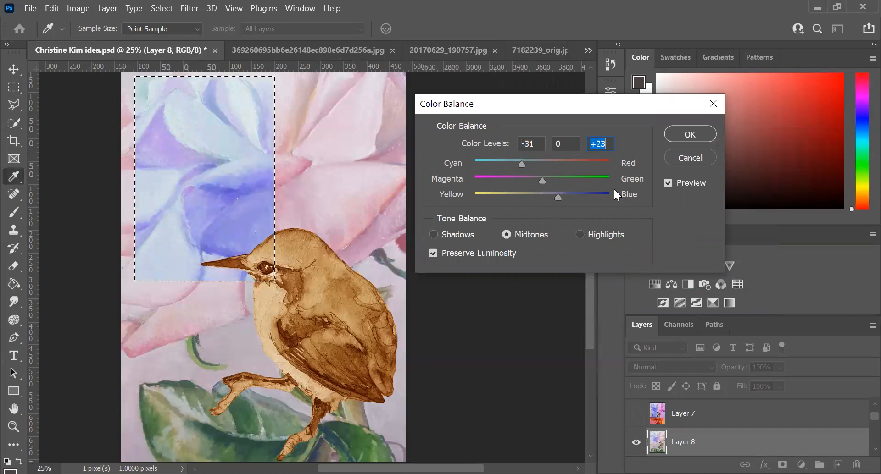
{"action": "left_click", "coordinate": [689, 133]}
Step: Select a rectangle about 997 by 1721 px over the pink rose beside the blue block, reaching down across the bird's head
{"action": "key", "text": "m"}
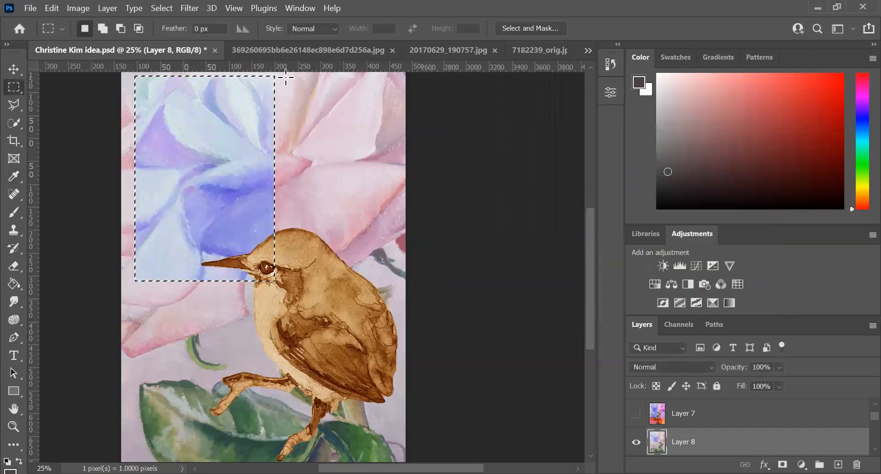
{"action": "left_click", "coordinate": [282, 78]}
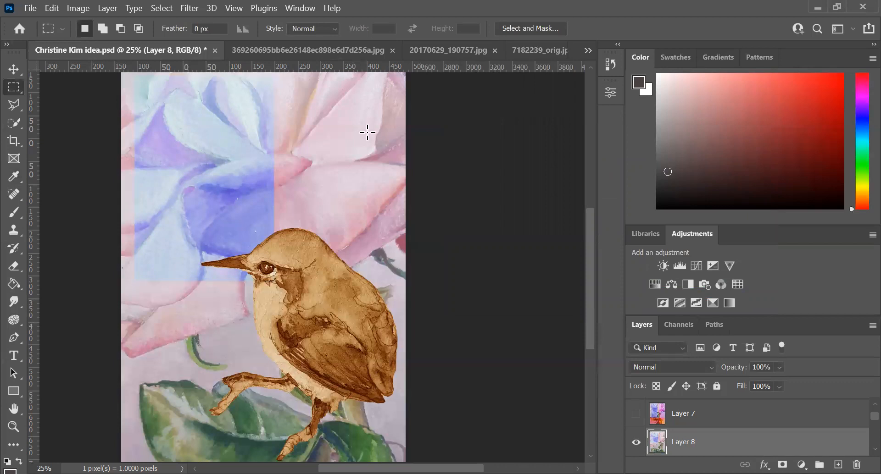
{"action": "left_click_drag", "start_coordinate": [396, 274], "coordinate": [396, 275]}
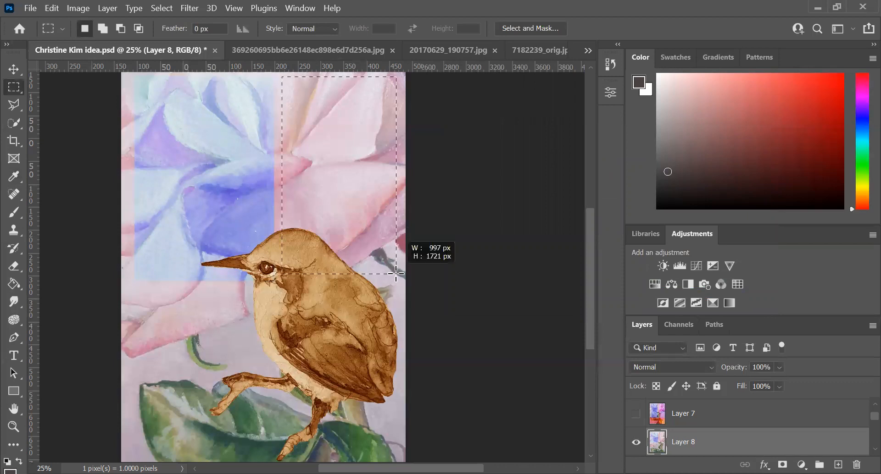
Step: Examine the color blocks in kushner.jpg and return to the bird composition
{"action": "left_click", "coordinate": [531, 54]}
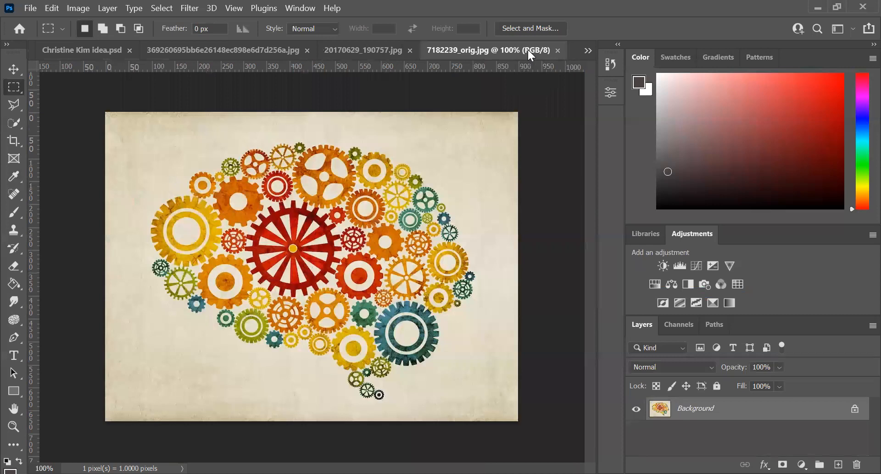
{"action": "left_click", "coordinate": [587, 51]}
{"action": "left_click", "coordinate": [617, 125]}
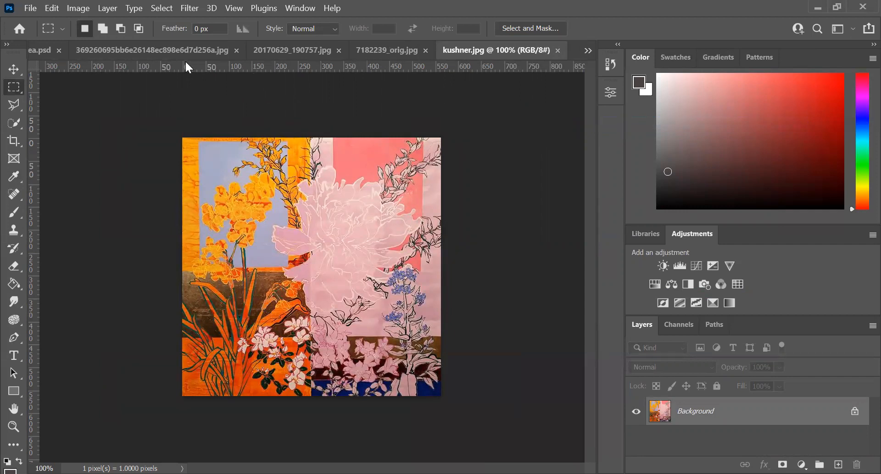
{"action": "left_click", "coordinate": [41, 48]}
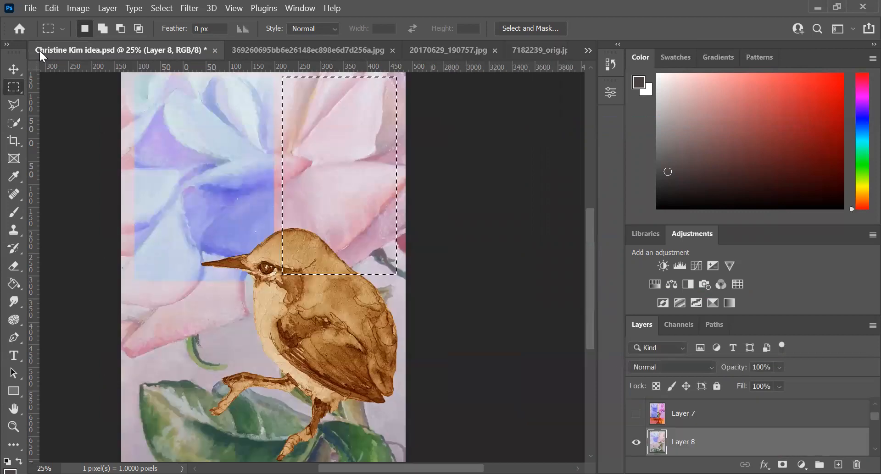
Step: Apply Color Balance to the selected rose block's midtones, with Cyan-Red at +95, Yellow-Blue at +32 and Magenta-Green close to full magenta
{"action": "left_click", "coordinate": [73, 7]}
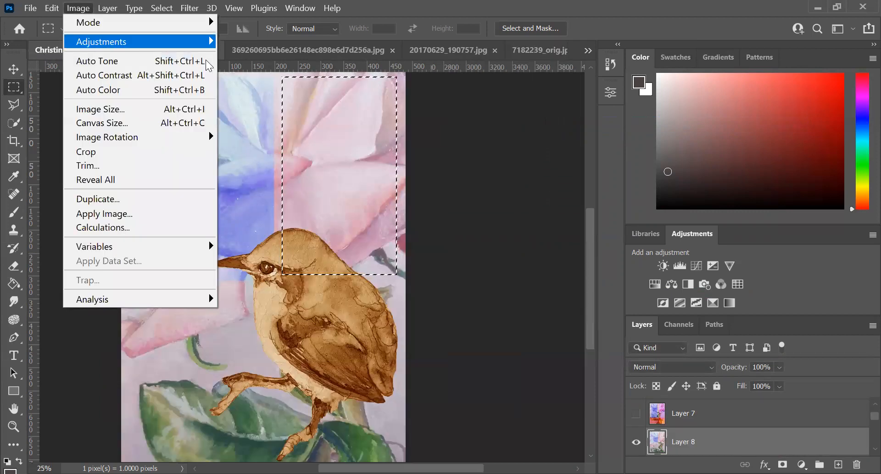
{"action": "mouse_move", "coordinate": [90, 46]}
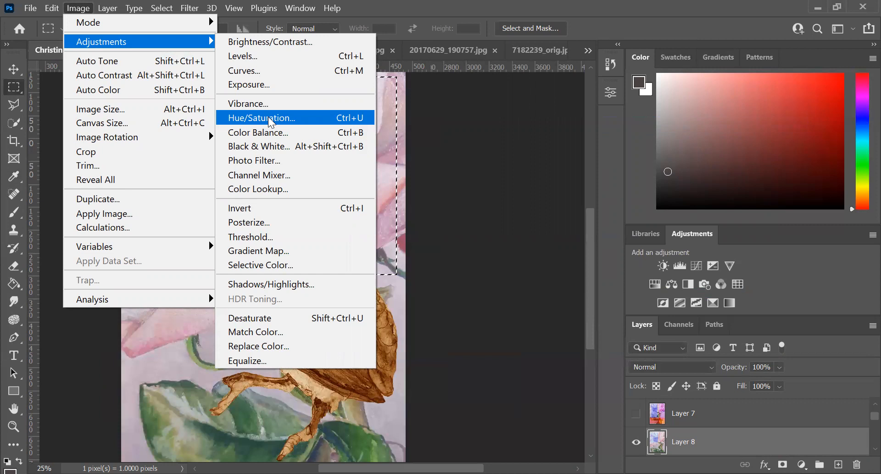
{"action": "left_click", "coordinate": [270, 132]}
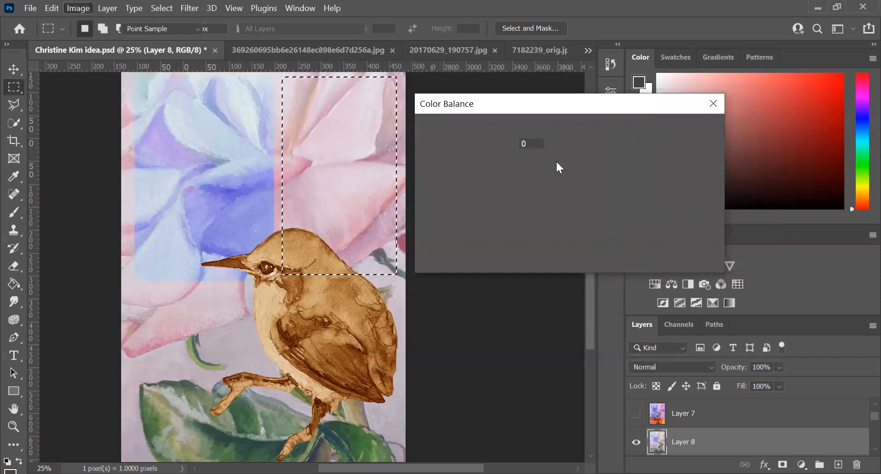
{"action": "left_click", "coordinate": [544, 163]}
{"action": "left_click_drag", "start_coordinate": [548, 164], "coordinate": [482, 178]}
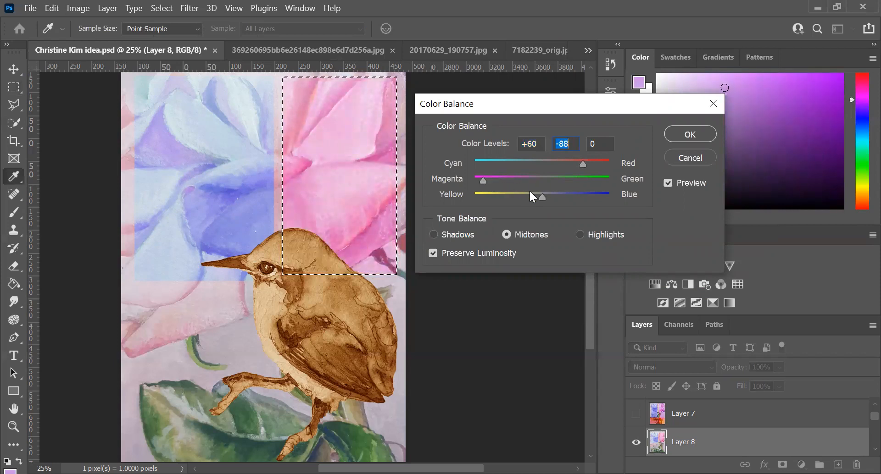
{"action": "left_click_drag", "start_coordinate": [542, 197], "coordinate": [562, 194]}
{"action": "left_click_drag", "start_coordinate": [583, 166], "coordinate": [606, 164]}
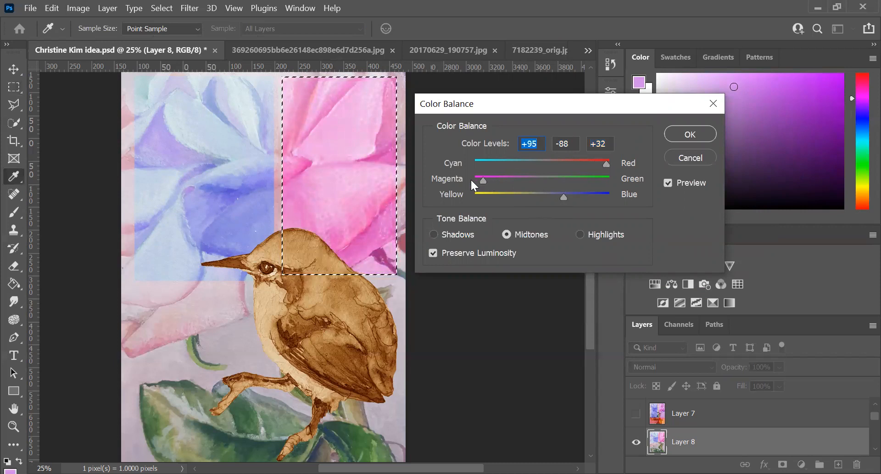
{"action": "left_click_drag", "start_coordinate": [482, 180], "coordinate": [477, 180]}
{"action": "left_click", "coordinate": [675, 133]}
Step: Replace the selection with a rectangle from the bird's breast to the canvas's right edge, and nudge it down over the legs and leaves
{"action": "key", "text": "m"}
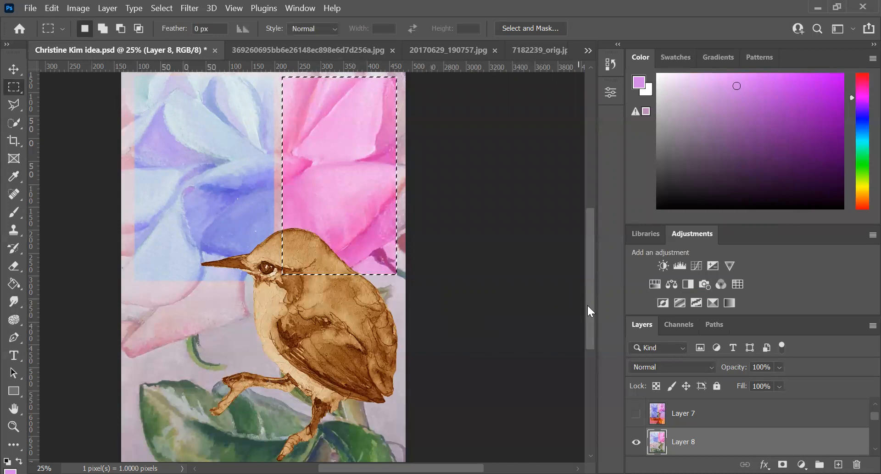
{"action": "scroll", "coordinate": [588, 324], "scroll_direction": "down", "scroll_amount": 3}
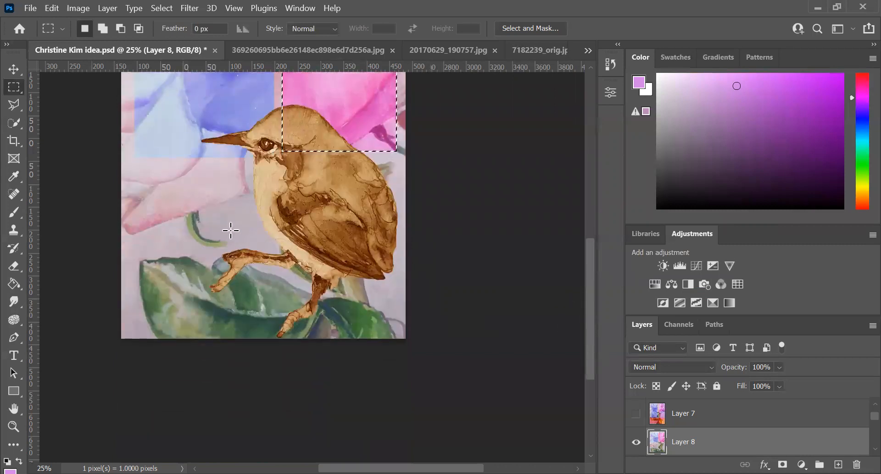
{"action": "key", "text": "ctrl+d"}
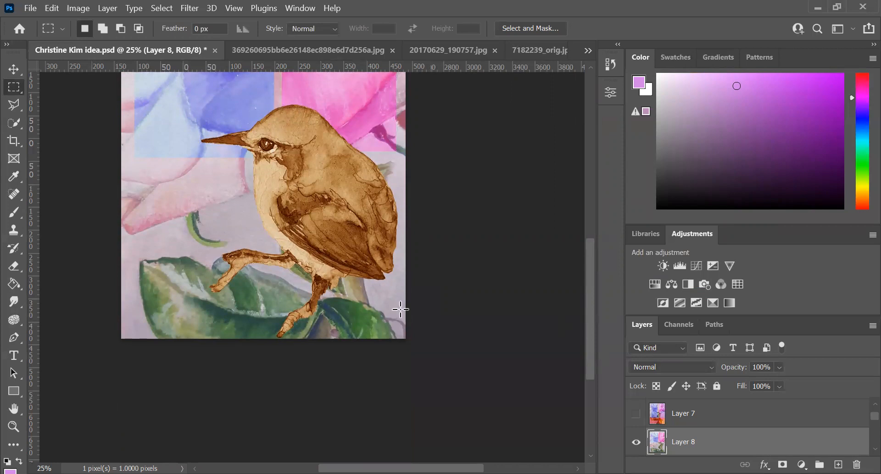
{"action": "left_click_drag", "start_coordinate": [255, 213], "coordinate": [405, 301]}
{"action": "key", "text": "Down"}
{"action": "key", "text": "Down"}
{"action": "key", "text": "Down"}
{"action": "key", "text": "Down"}
{"action": "key", "text": "Down"}
{"action": "key", "text": "Down"}
{"action": "key", "text": "Down"}
{"action": "key", "text": "Down"}
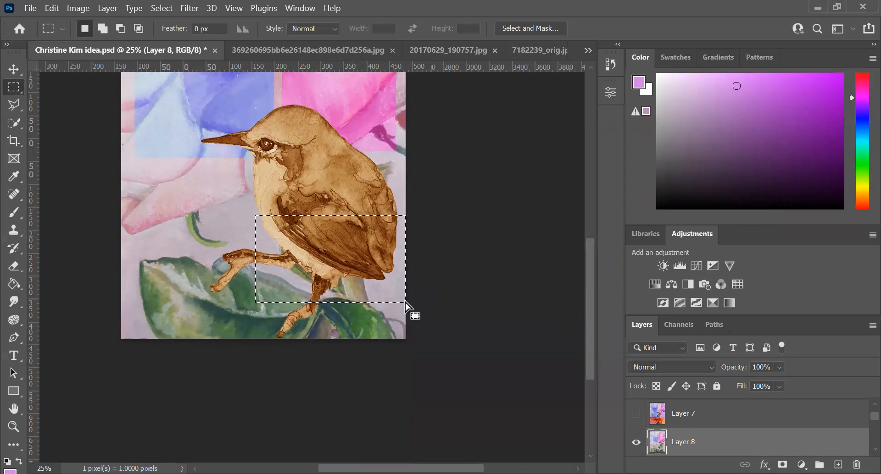
{"action": "key", "text": "Down"}
{"action": "key", "text": "Down"}
{"action": "key", "text": "Down"}
{"action": "key", "text": "Down"}
{"action": "key", "text": "Down"}
{"action": "key", "text": "Down"}
{"action": "key", "text": "Down"}
{"action": "key", "text": "Down"}
{"action": "key", "text": "Down"}
{"action": "key", "text": "Down"}
{"action": "key", "text": "Down"}
{"action": "key", "text": "Down"}
{"action": "key", "text": "Down"}
{"action": "key", "text": "Down"}
{"action": "key", "text": "Down"}
{"action": "key", "text": "Down"}
{"action": "key", "text": "Down"}
{"action": "key", "text": "Down"}
{"action": "key", "text": "Down"}
{"action": "key", "text": "Down"}
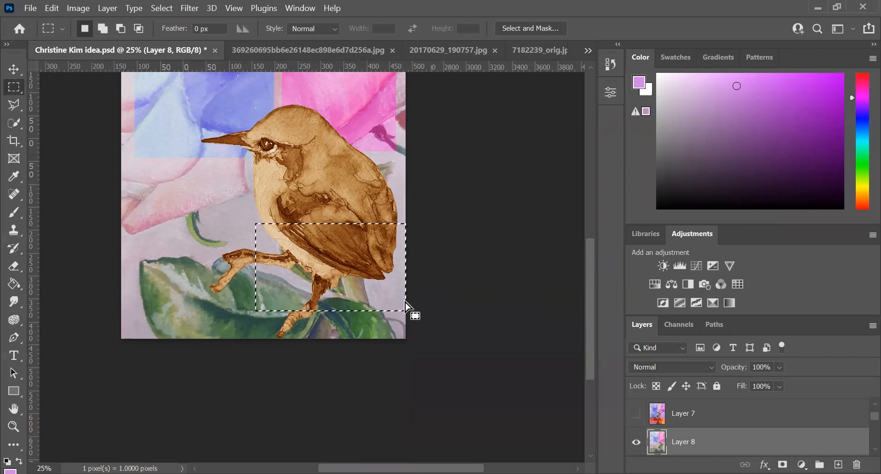
{"action": "key", "text": "Down"}
{"action": "key", "text": "Down"}
{"action": "key", "text": "Down"}
{"action": "key", "text": "Down"}
{"action": "key", "text": "Down"}
{"action": "key", "text": "Down"}
{"action": "key", "text": "Down"}
{"action": "key", "text": "Down"}
{"action": "key", "text": "Down"}
{"action": "key", "text": "Down"}
{"action": "key", "text": "Down"}
{"action": "key", "text": "Down"}
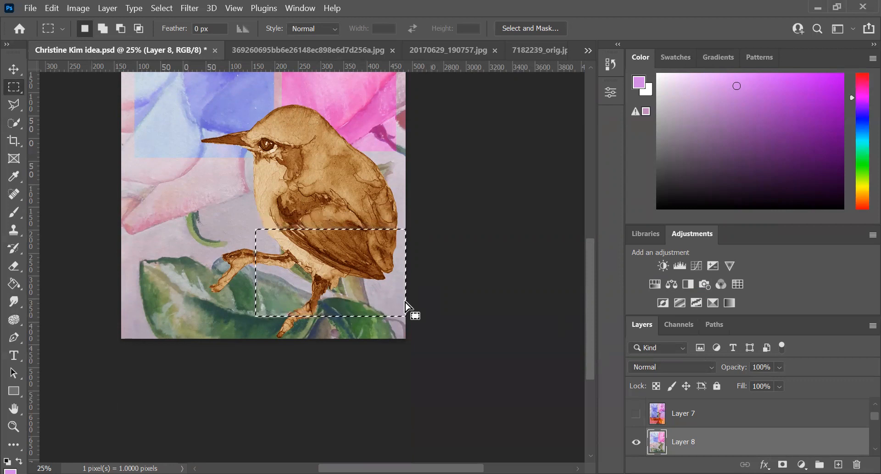
{"action": "key", "text": "Down"}
{"action": "key", "text": "Down"}
{"action": "key", "text": "Down"}
{"action": "key", "text": "Down"}
{"action": "key", "text": "Down"}
{"action": "key", "text": "Down"}
{"action": "key", "text": "Down"}
{"action": "key", "text": "Down"}
{"action": "key", "text": "Down"}
{"action": "key", "text": "Down"}
{"action": "key", "text": "Down"}
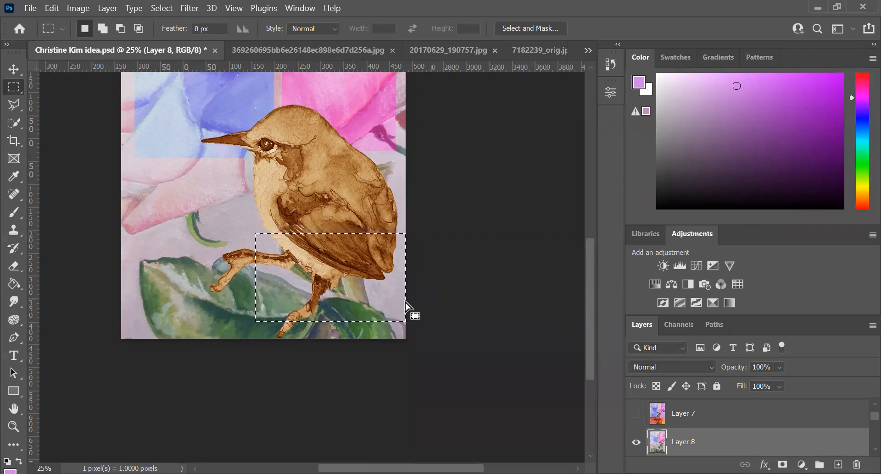
{"action": "key", "text": "Down"}
{"action": "key", "text": "Down"}
{"action": "key", "text": "Down"}
{"action": "key", "text": "Down"}
{"action": "key", "text": "Down"}
{"action": "key", "text": "Down"}
{"action": "key", "text": "Down"}
{"action": "key", "text": "Down"}
{"action": "key", "text": "Down"}
{"action": "key", "text": "Down"}
{"action": "key", "text": "Down"}
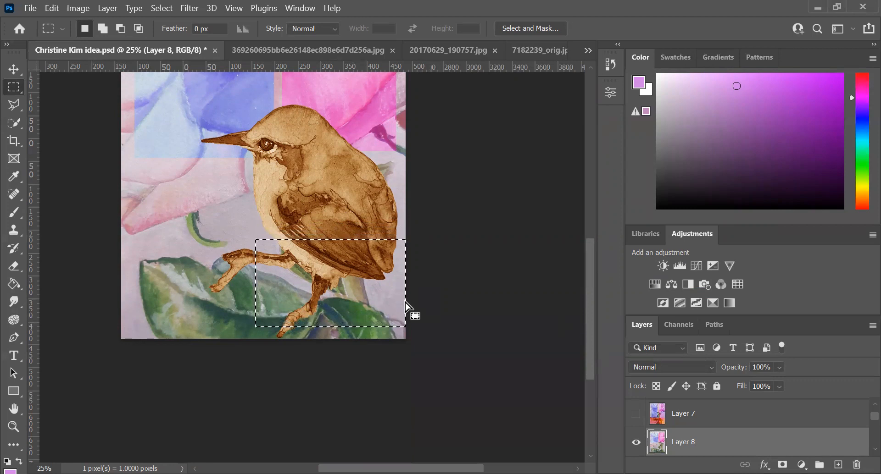
Step: Apply Hue/Saturation to the selected leaf block with hue +180, saturation -51 and lightness -6
{"action": "left_click", "coordinate": [70, 10]}
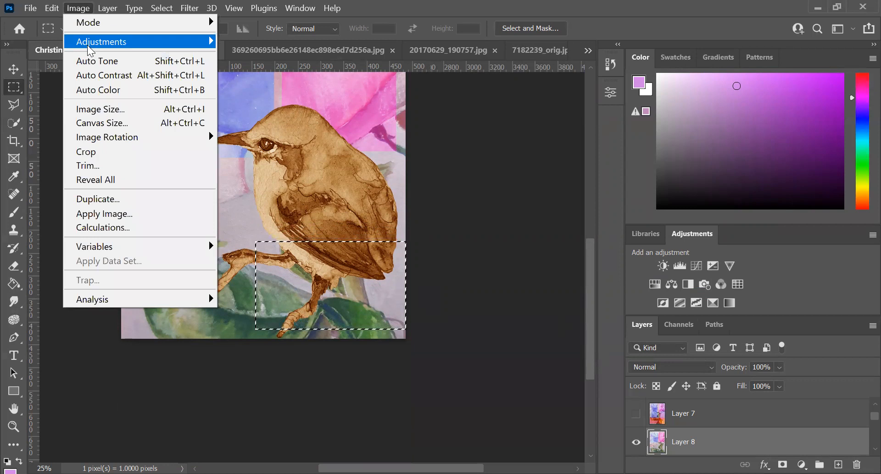
{"action": "mouse_move", "coordinate": [91, 50]}
{"action": "left_click", "coordinate": [295, 117]}
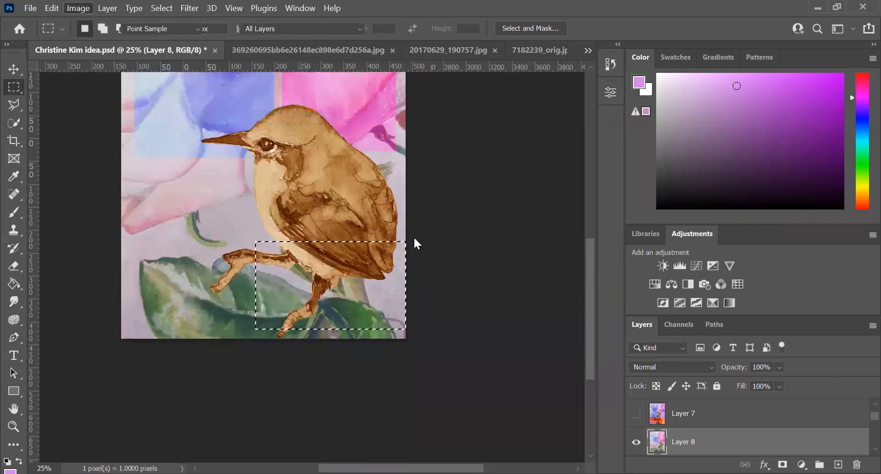
{"action": "left_click_drag", "start_coordinate": [575, 202], "coordinate": [541, 202]}
{"action": "left_click_drag", "start_coordinate": [575, 166], "coordinate": [651, 170]}
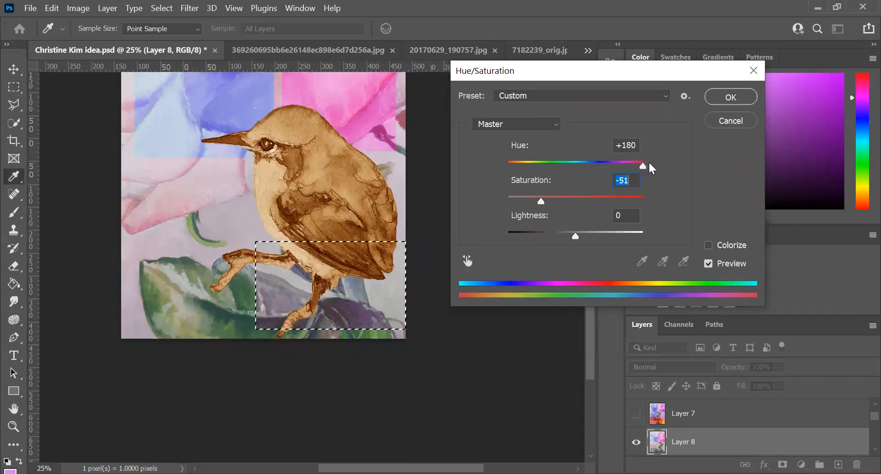
{"action": "left_click_drag", "start_coordinate": [575, 236], "coordinate": [571, 236]}
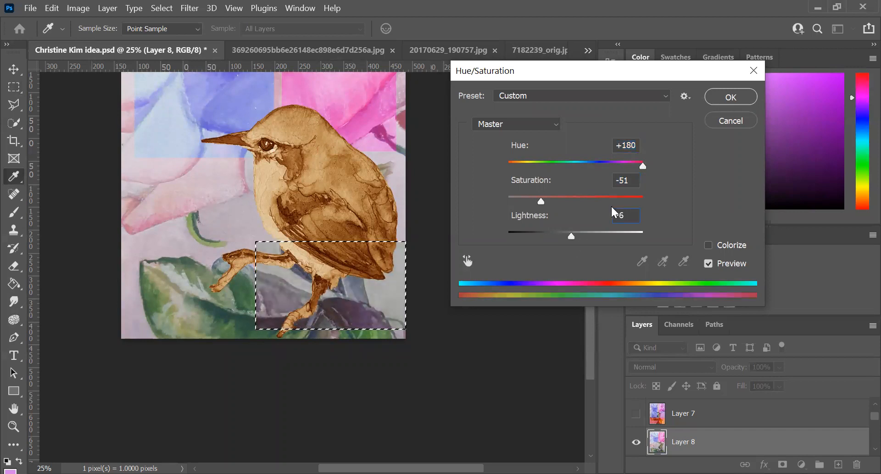
{"action": "left_click", "coordinate": [723, 103]}
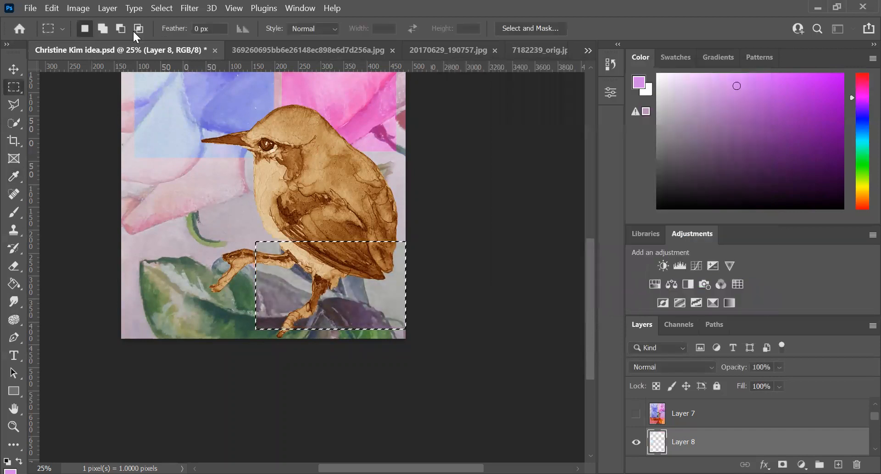
{"action": "left_click", "coordinate": [78, 10]}
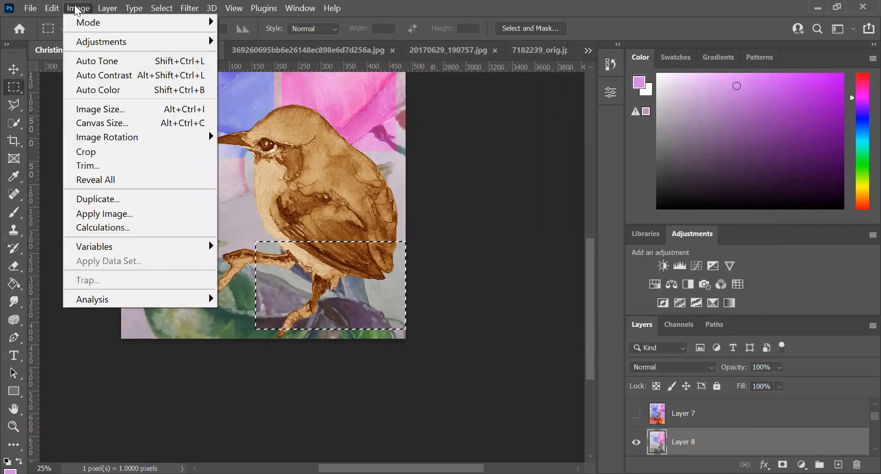
{"action": "key", "text": "Escape"}
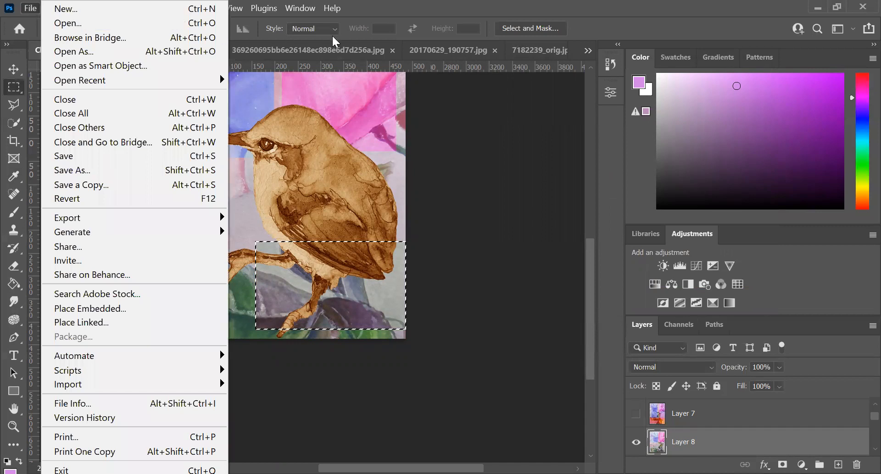
{"action": "left_click", "coordinate": [361, 6]}
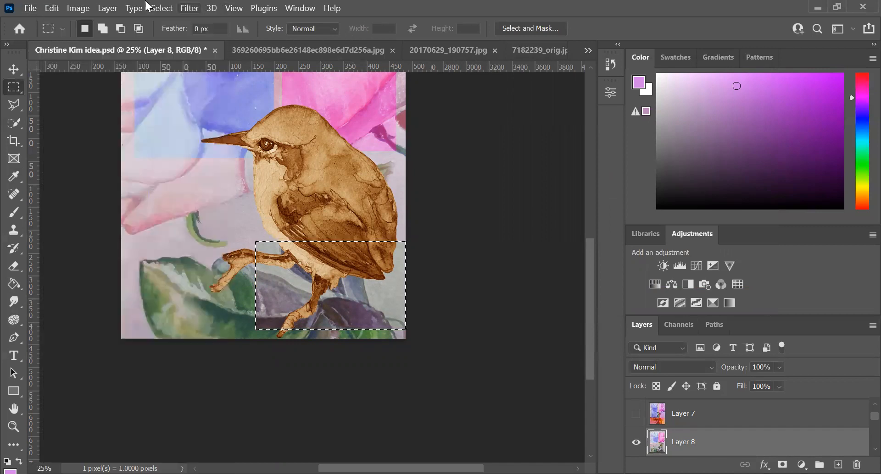
Step: Apply Color Balance to the leaf block's midtones, with Cyan-Red at +35, Magenta-Green at +50 and Yellow-Blue at -61
{"action": "left_click", "coordinate": [83, 11]}
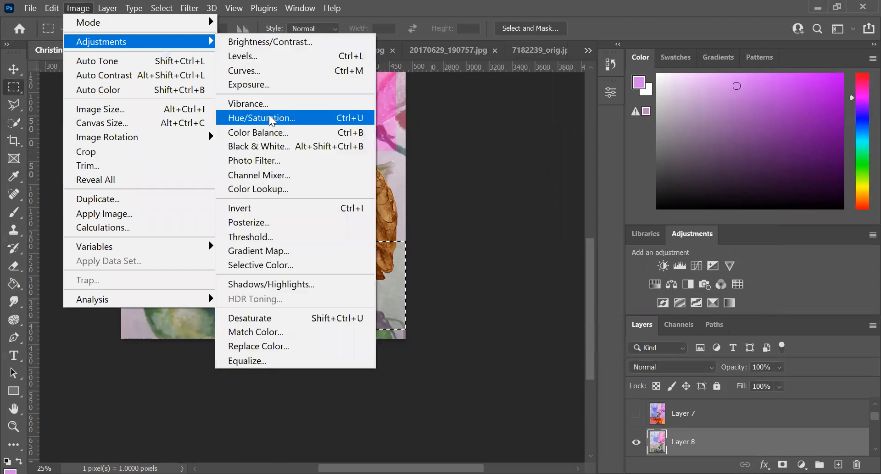
{"action": "left_click", "coordinate": [270, 133]}
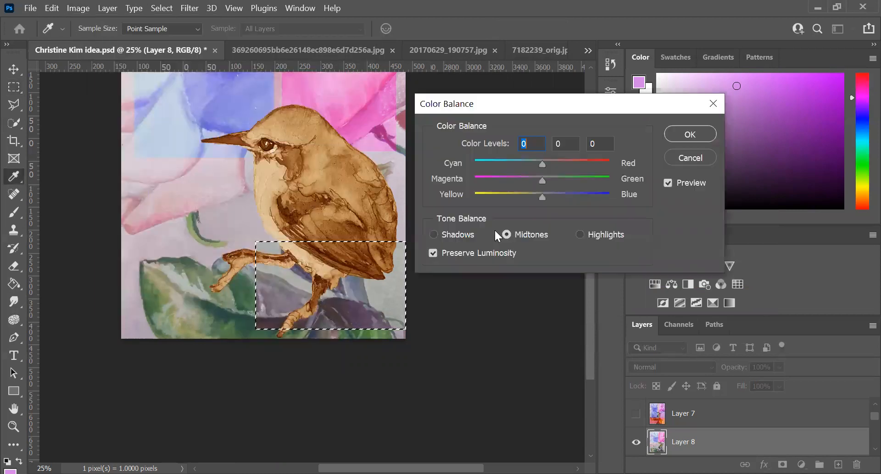
{"action": "left_click_drag", "start_coordinate": [543, 194], "coordinate": [565, 166]}
{"action": "left_click_drag", "start_coordinate": [519, 196], "coordinate": [500, 197]}
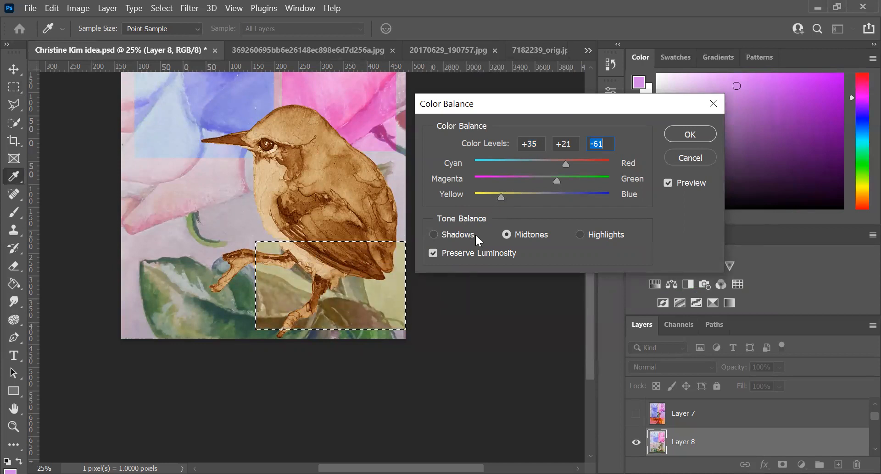
{"action": "left_click_drag", "start_coordinate": [556, 180], "coordinate": [576, 179]}
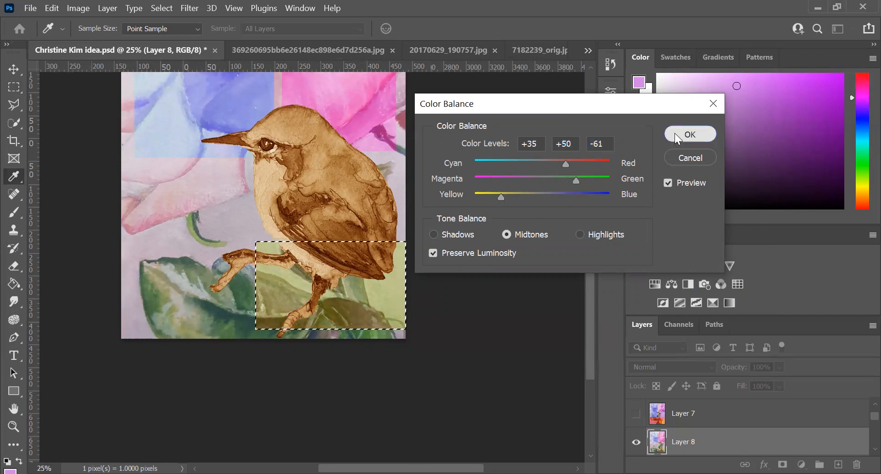
{"action": "left_click", "coordinate": [675, 134]}
{"action": "key", "text": "m"}
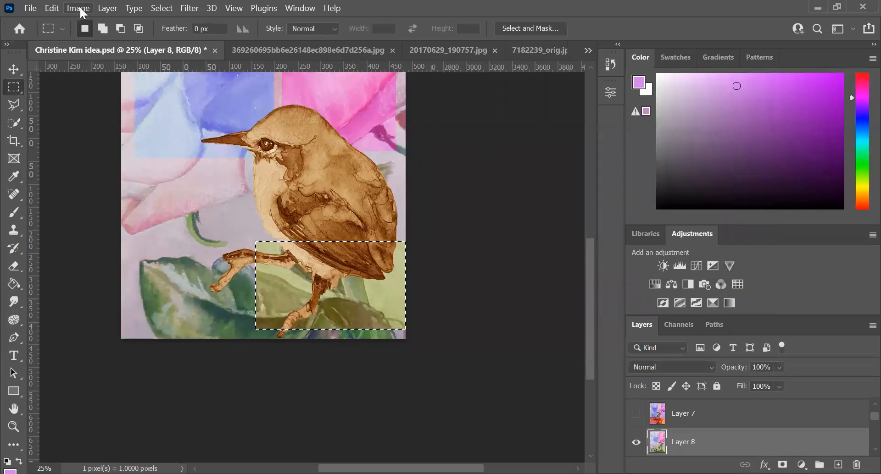
Step: Apply Hue/Saturation to the selected leaf block under the bird with hue +23, saturation -29 and lightness -40
{"action": "left_click", "coordinate": [79, 7]}
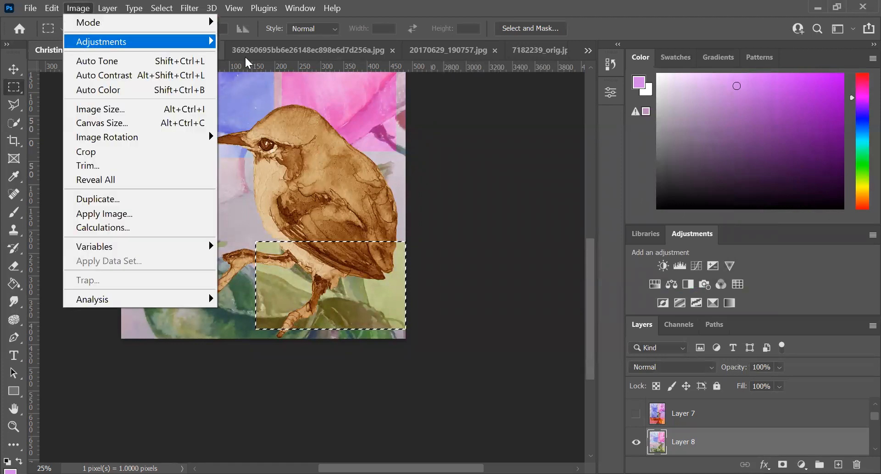
{"action": "mouse_move", "coordinate": [88, 42]}
{"action": "left_click", "coordinate": [259, 118]}
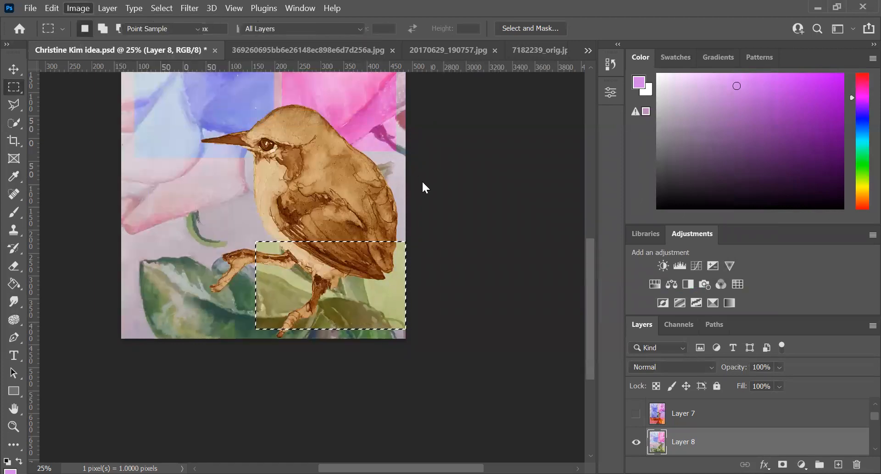
{"action": "left_click_drag", "start_coordinate": [573, 238], "coordinate": [548, 237]}
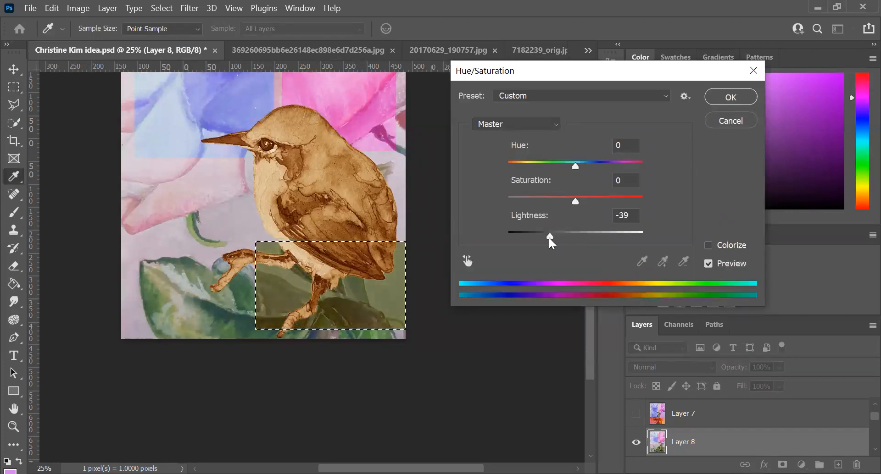
{"action": "left_click_drag", "start_coordinate": [576, 202], "coordinate": [556, 200]}
{"action": "left_click_drag", "start_coordinate": [575, 166], "coordinate": [592, 166]}
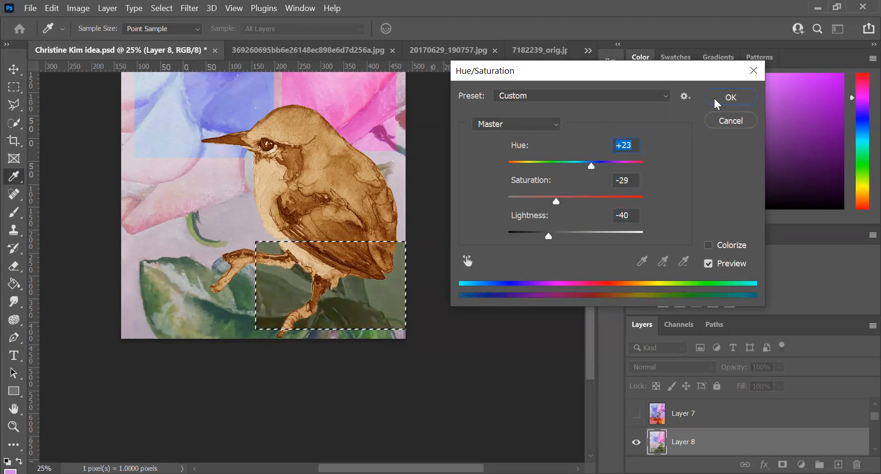
{"action": "left_click", "coordinate": [730, 97]}
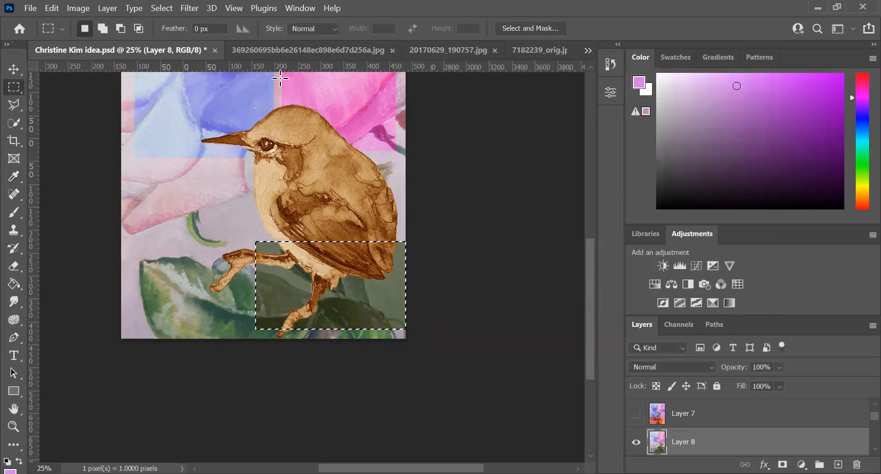
Step: Replace the selection with a rectangle over the pale petal beside the bird's breast, and consult the kushner.jpg reference
{"action": "left_click", "coordinate": [129, 165]}
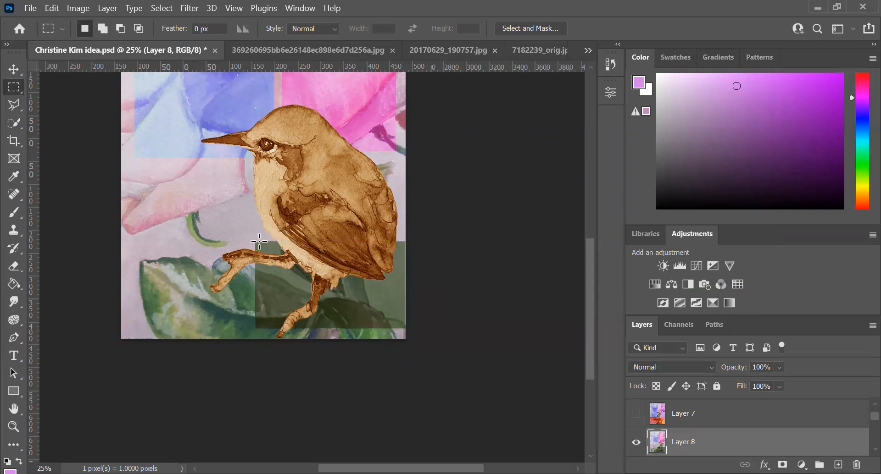
{"action": "left_click_drag", "start_coordinate": [129, 165], "coordinate": [259, 241]}
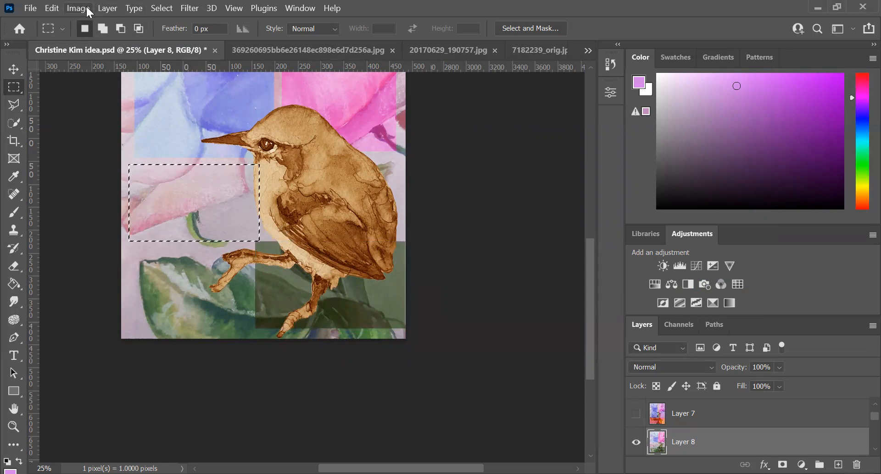
{"action": "left_click", "coordinate": [588, 51]}
{"action": "left_click", "coordinate": [624, 123]}
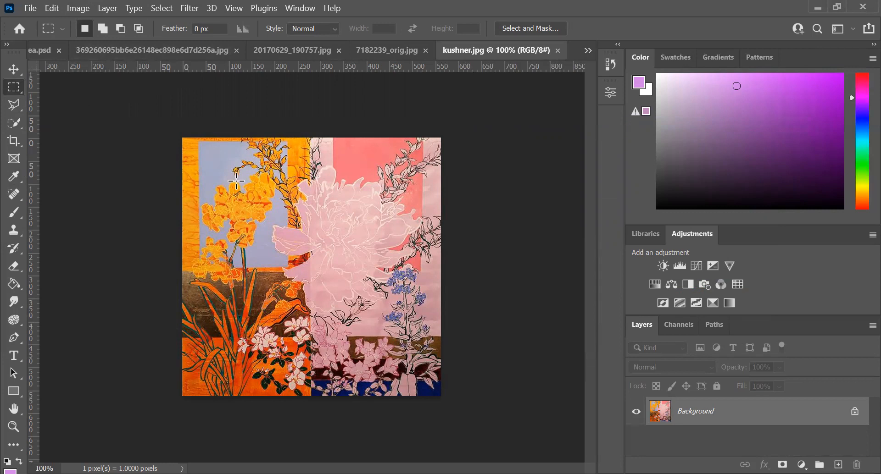
{"action": "left_click", "coordinate": [35, 50]}
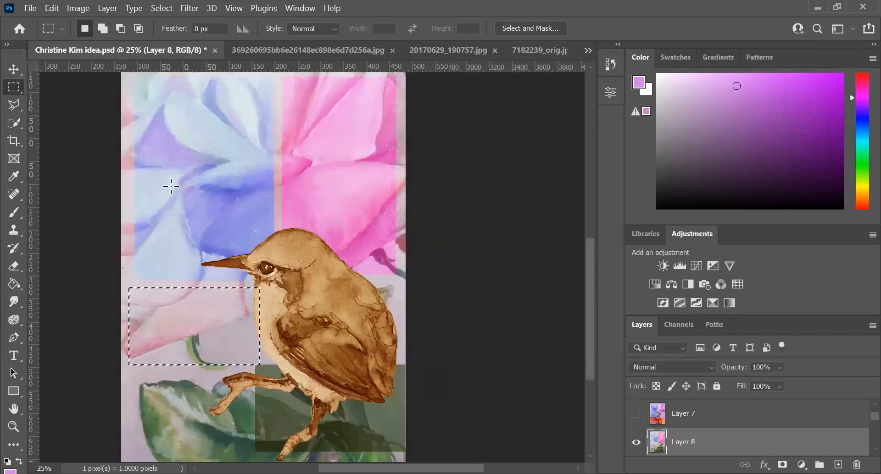
Step: Shift the selected petal block's midtones toward pink-violet with Color Balance
{"action": "left_click", "coordinate": [67, 7]}
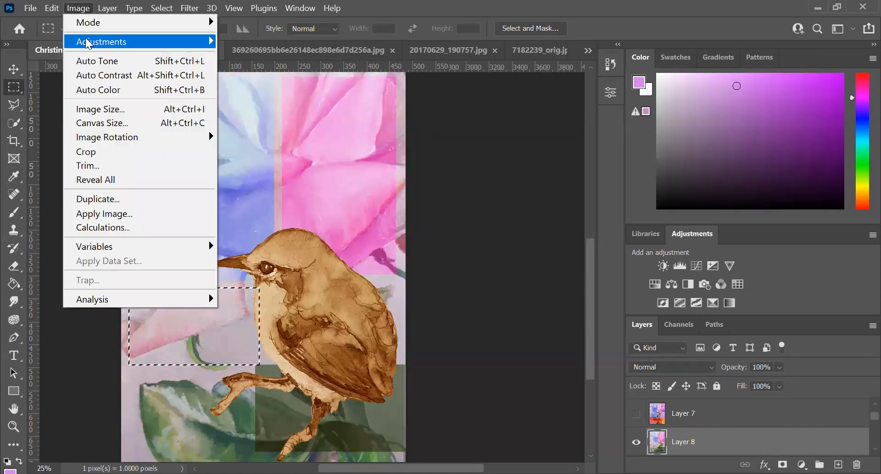
{"action": "mouse_move", "coordinate": [89, 43]}
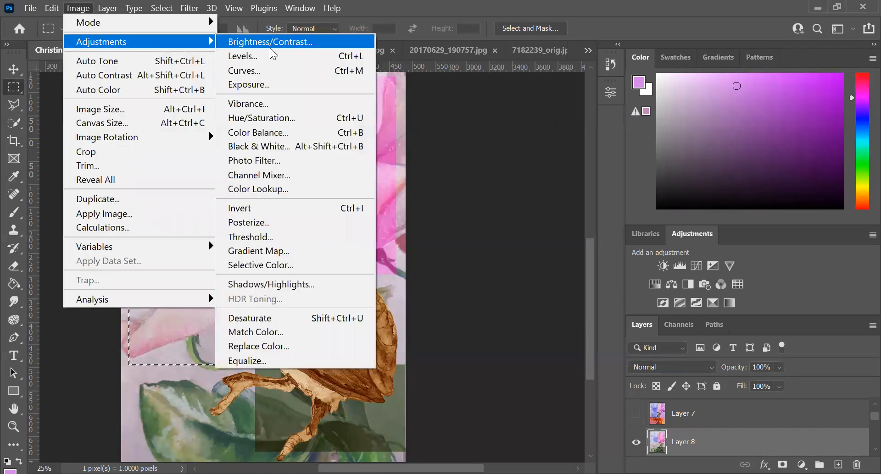
{"action": "left_click", "coordinate": [270, 135]}
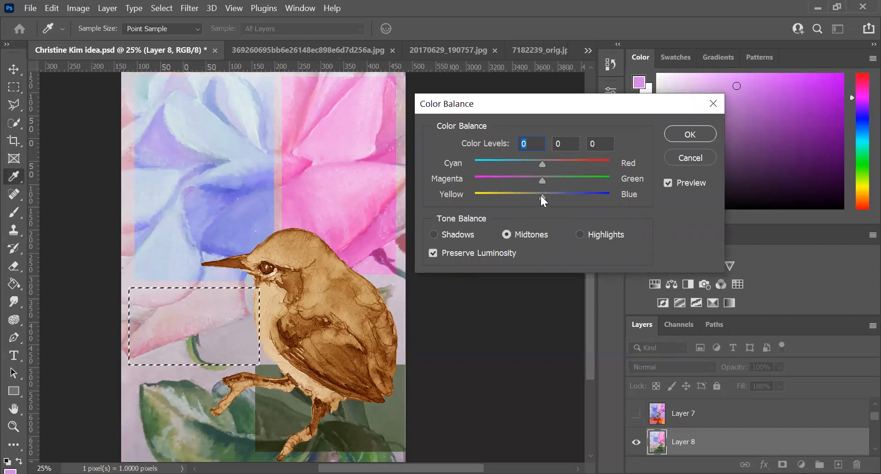
{"action": "left_click_drag", "start_coordinate": [541, 197], "coordinate": [590, 163]}
{"action": "left_click", "coordinate": [680, 133]}
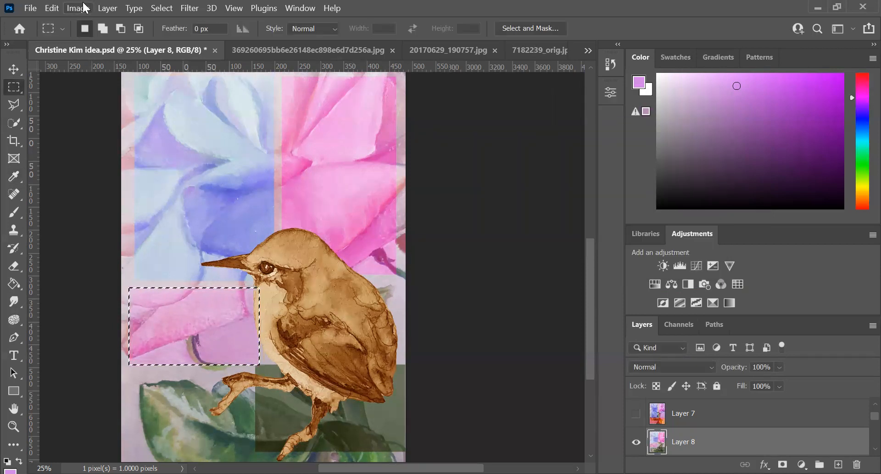
Step: Apply Hue/Saturation to the petal block with hue +39, saturation -22 and lightness -31
{"action": "left_click", "coordinate": [78, 8]}
{"action": "mouse_move", "coordinate": [115, 42]}
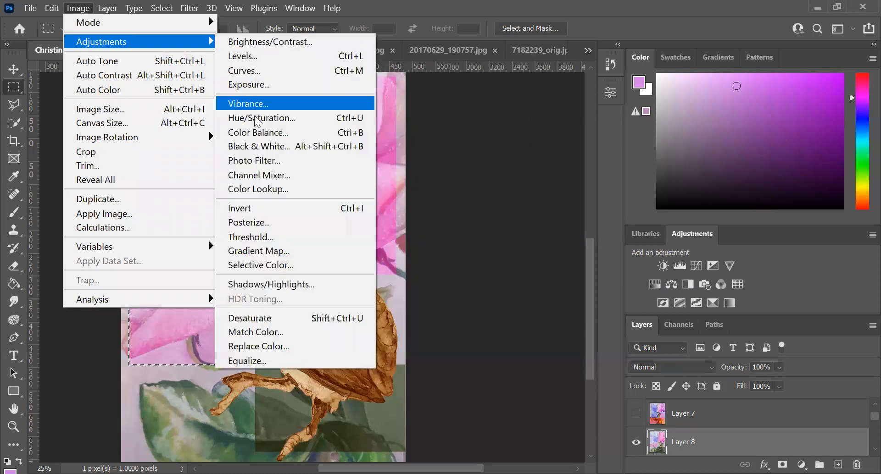
{"action": "left_click", "coordinate": [255, 118]}
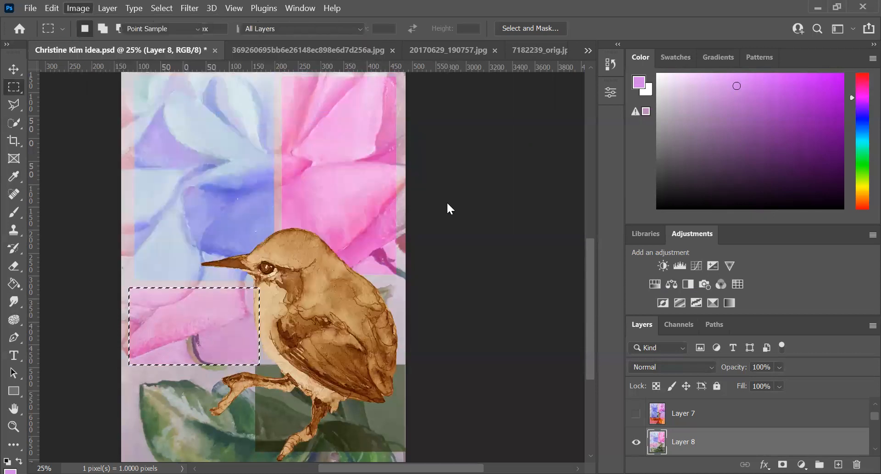
{"action": "left_click_drag", "start_coordinate": [574, 239], "coordinate": [554, 238]}
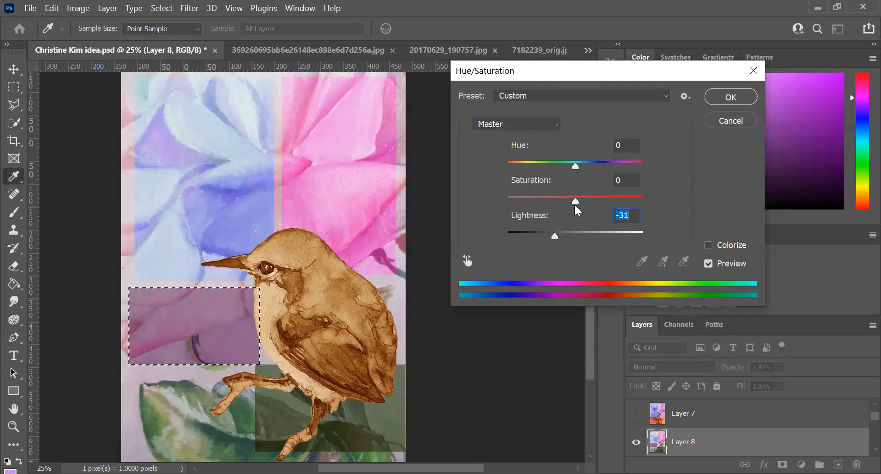
{"action": "mouse_move", "coordinate": [574, 202]}
{"action": "left_mouse_down"}
{"action": "mouse_move", "coordinate": [605, 202]}
{"action": "mouse_move", "coordinate": [543, 203]}
{"action": "mouse_move", "coordinate": [560, 203]}
{"action": "left_mouse_up"}
{"action": "left_click_drag", "start_coordinate": [575, 166], "coordinate": [600, 168]}
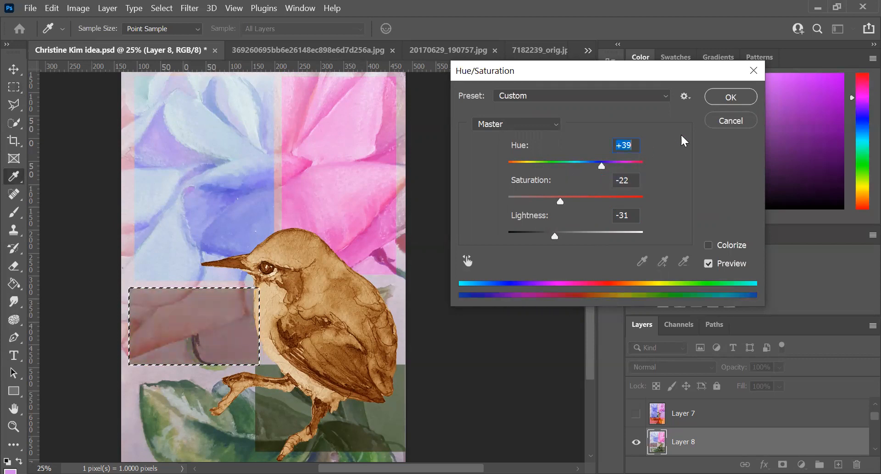
{"action": "left_click", "coordinate": [731, 98]}
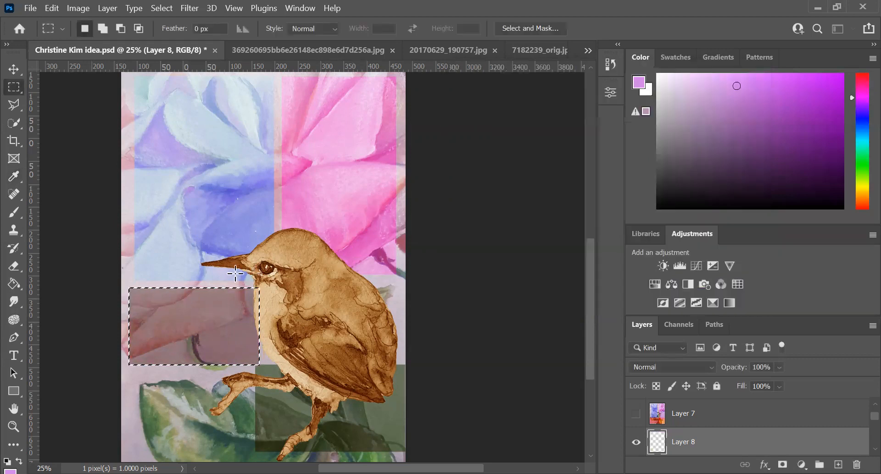
Step: Try nudging the petal block's selection outline to the left and partway back to the right
{"action": "key", "text": "Left"}
{"action": "key", "text": "Left"}
{"action": "key", "text": "Left"}
{"action": "key", "text": "Left"}
{"action": "key", "text": "Left"}
{"action": "key", "text": "Left"}
{"action": "key", "text": "Left"}
{"action": "key", "text": "Left"}
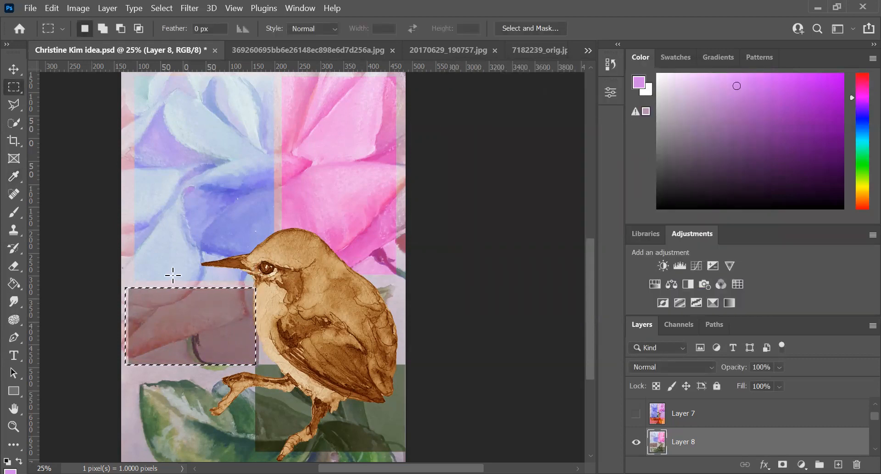
{"action": "key", "text": "Right"}
{"action": "key", "text": "Right"}
{"action": "key", "text": "Right"}
{"action": "key", "text": "Right"}
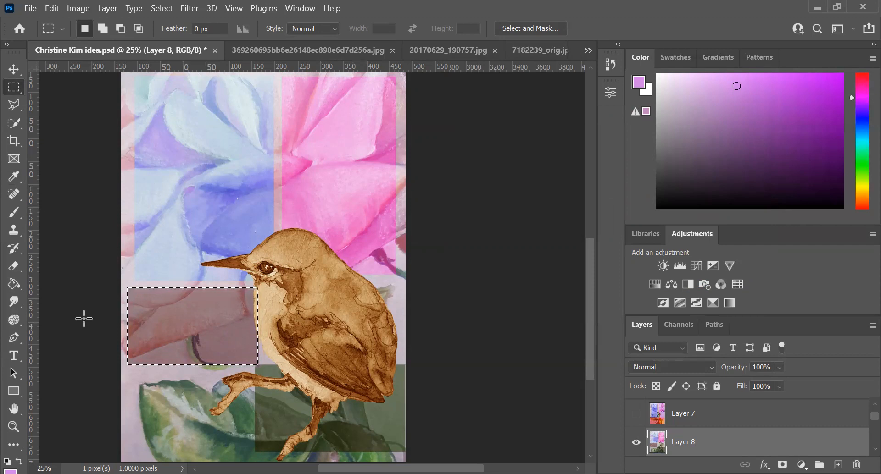
Step: Replace the selection with a rectangle around the large leaf below the petal block, reaching to the dark green block's edge
{"action": "left_click", "coordinate": [128, 371]}
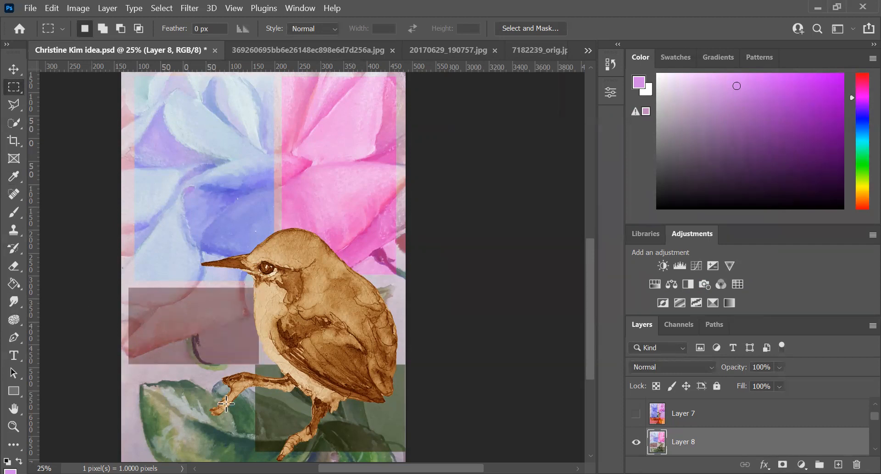
{"action": "left_click_drag", "start_coordinate": [127, 372], "coordinate": [254, 452]}
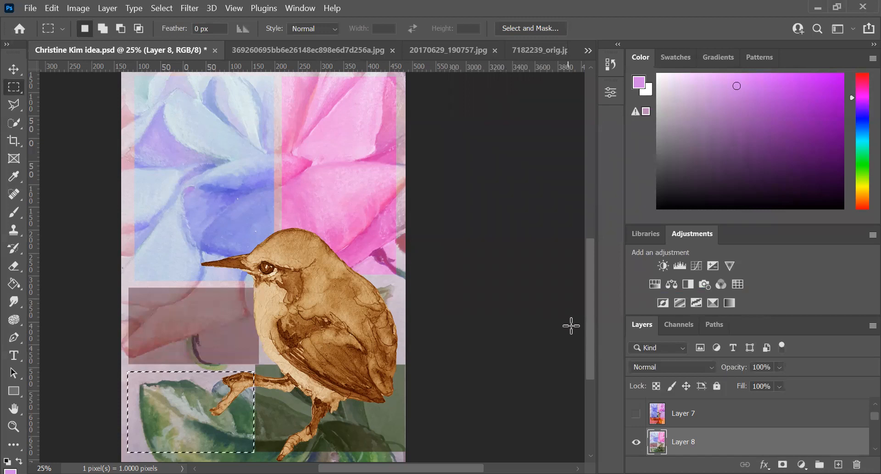
{"action": "left_click_drag", "start_coordinate": [589, 330], "coordinate": [593, 340]}
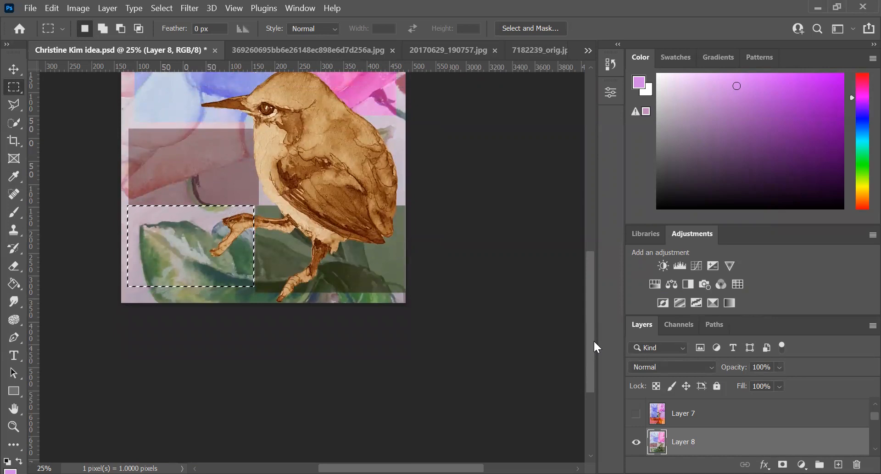
Step: Apply Color Balance to the large leaf block's midtones, with Cyan-Red at +99, Magenta-Green at -56 and Yellow-Blue at -100
{"action": "left_click", "coordinate": [78, 8]}
{"action": "mouse_move", "coordinate": [99, 46]}
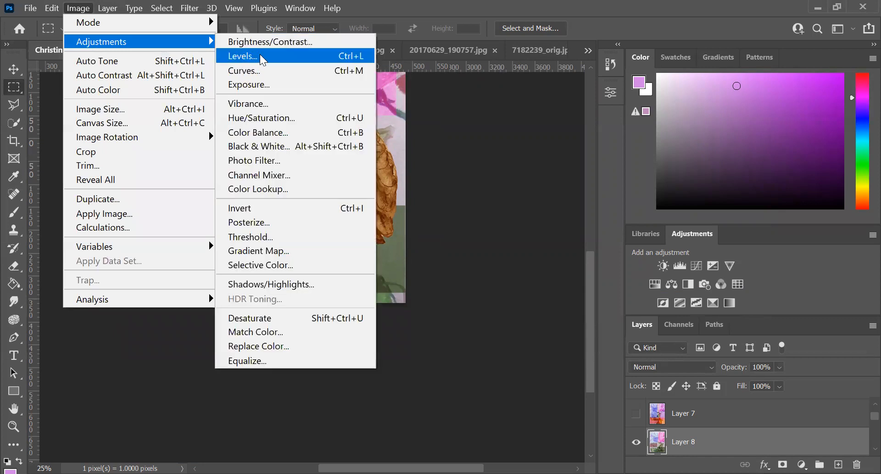
{"action": "left_click", "coordinate": [267, 133]}
{"action": "left_click_drag", "start_coordinate": [542, 195], "coordinate": [489, 192]}
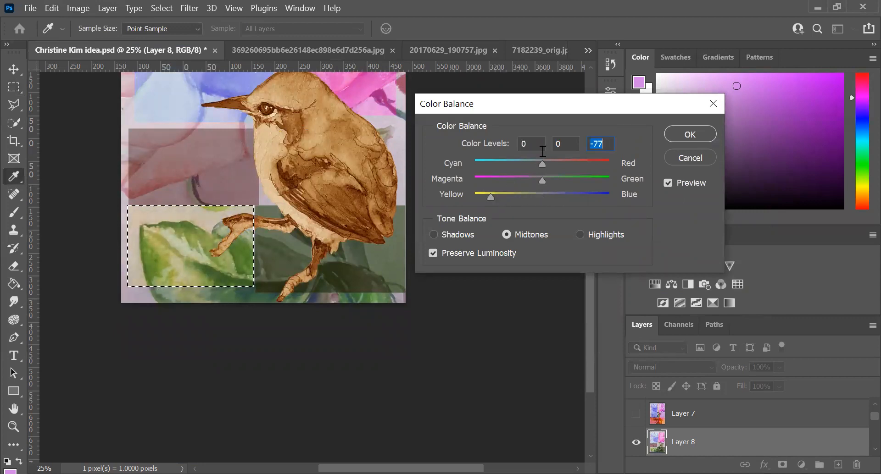
{"action": "left_click_drag", "start_coordinate": [543, 163], "coordinate": [609, 163]}
{"action": "left_click_drag", "start_coordinate": [492, 198], "coordinate": [484, 197]}
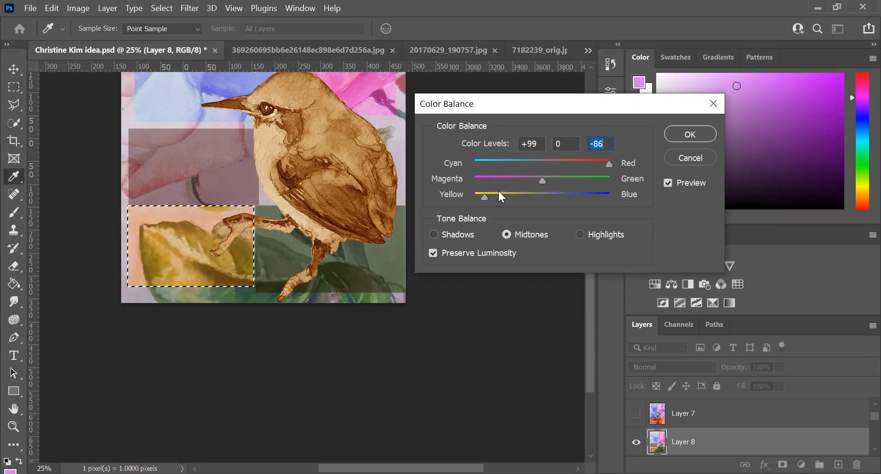
{"action": "left_click_drag", "start_coordinate": [543, 178], "coordinate": [467, 194]}
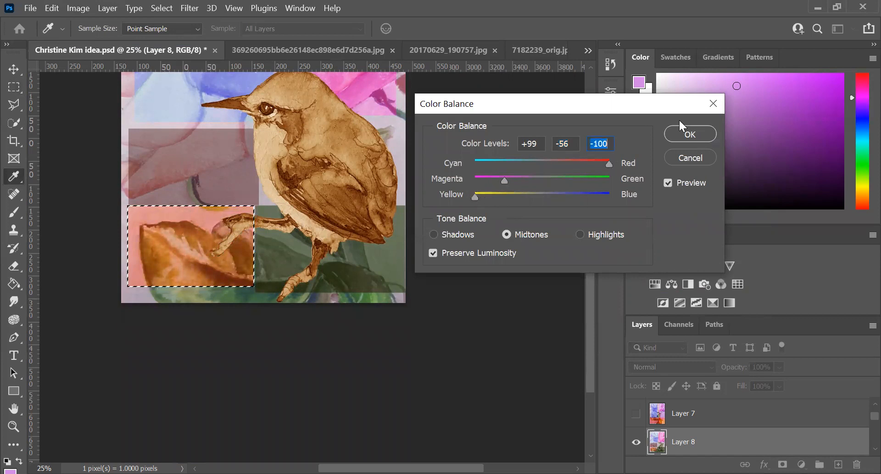
{"action": "left_click", "coordinate": [689, 134]}
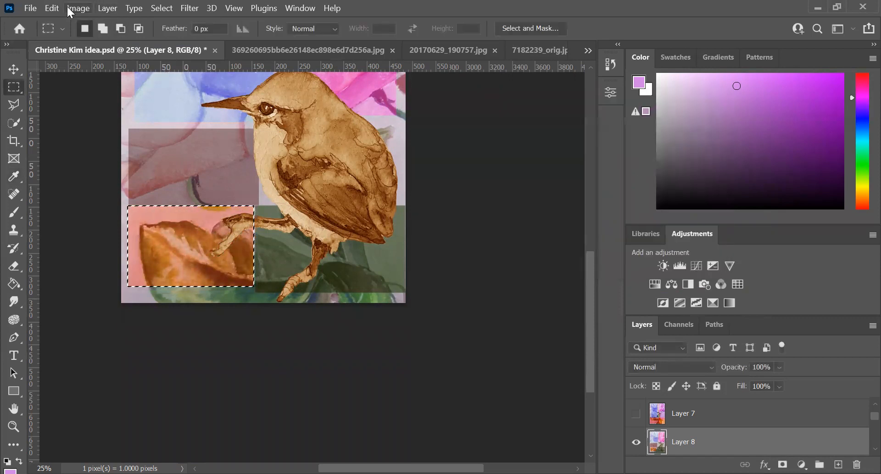
Step: Apply Hue/Saturation to the large leaf block with hue +3, saturation +41 and lightness -4, and clear the selection
{"action": "left_click", "coordinate": [79, 10]}
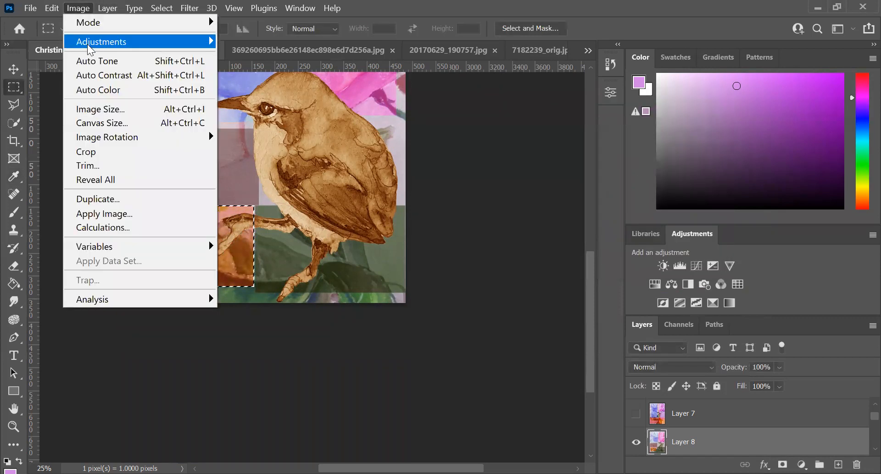
{"action": "mouse_move", "coordinate": [91, 46]}
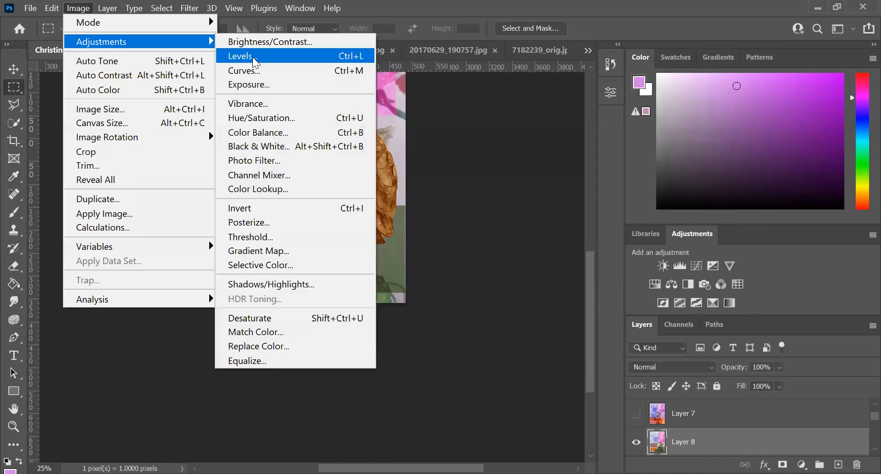
{"action": "left_click", "coordinate": [266, 123]}
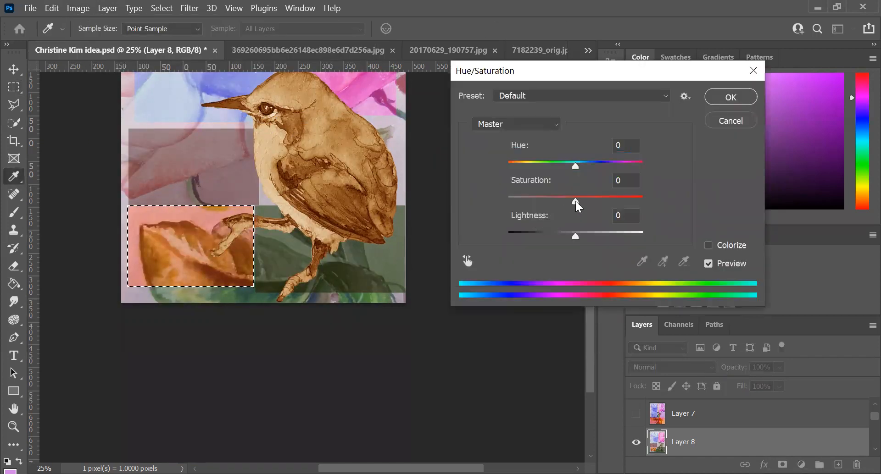
{"action": "left_click_drag", "start_coordinate": [576, 199], "coordinate": [597, 199]}
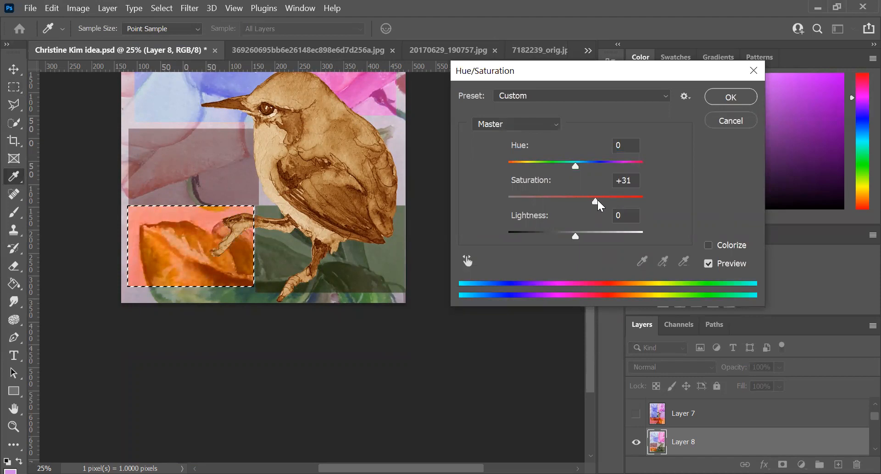
{"action": "mouse_move", "coordinate": [573, 166]}
{"action": "left_mouse_down"}
{"action": "mouse_move", "coordinate": [514, 167]}
{"action": "mouse_move", "coordinate": [580, 177]}
{"action": "left_mouse_up"}
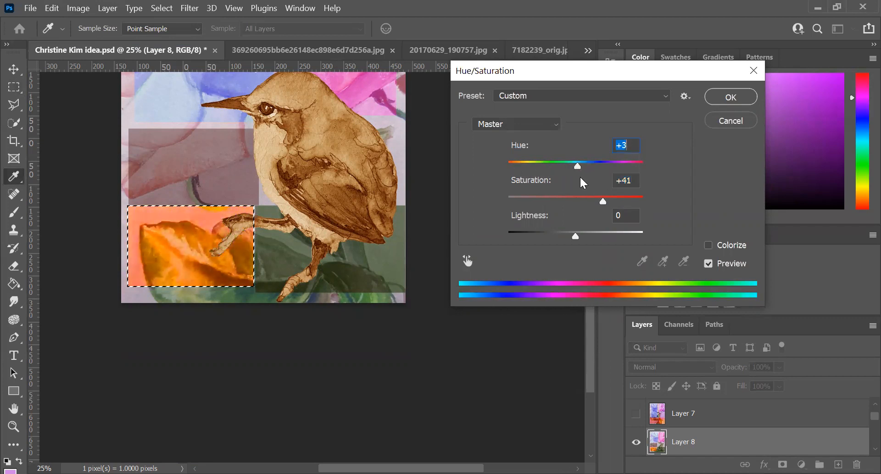
{"action": "mouse_move", "coordinate": [575, 235]}
{"action": "left_mouse_down"}
{"action": "mouse_move", "coordinate": [565, 235]}
{"action": "mouse_move", "coordinate": [572, 236]}
{"action": "left_mouse_up"}
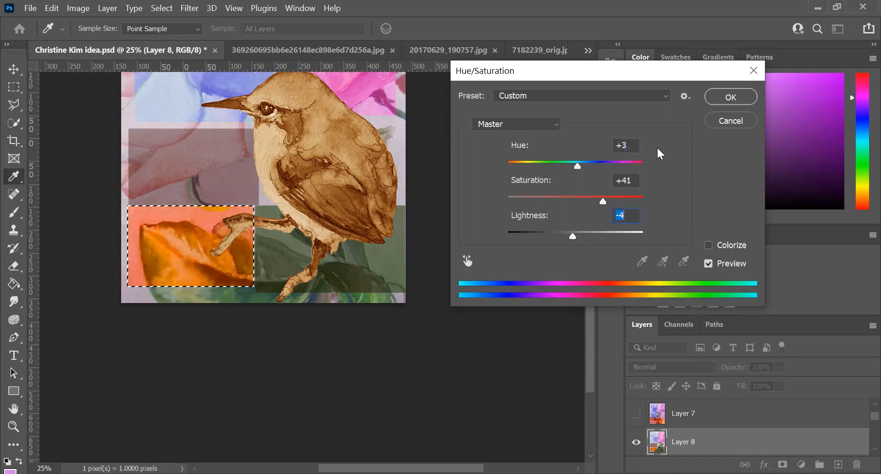
{"action": "left_click", "coordinate": [714, 103]}
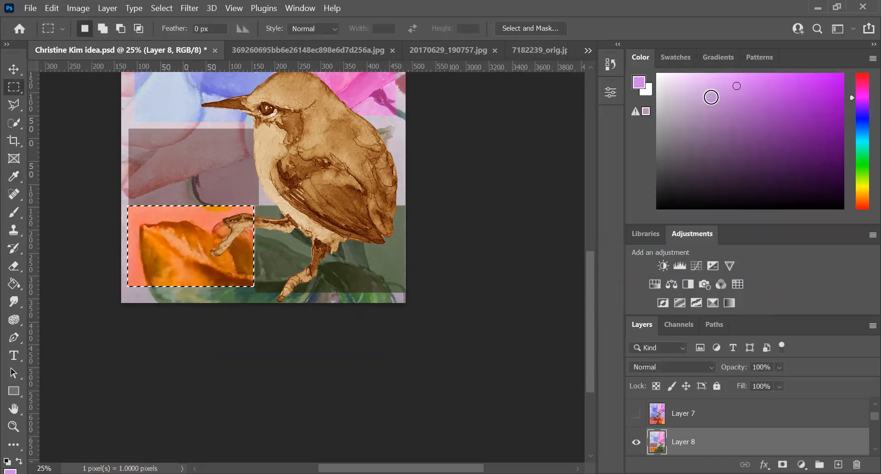
{"action": "left_click_drag", "start_coordinate": [586, 287], "coordinate": [579, 235]}
{"action": "left_click", "coordinate": [515, 246]}
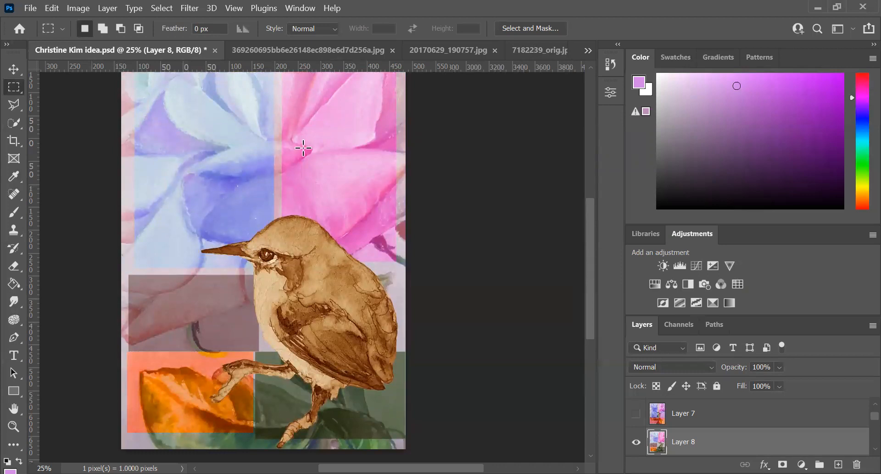
Step: Set up saving a copy of the composition on the computer in JPEG format, and decline replacing the existing file of the same name
{"action": "left_click", "coordinate": [14, 426]}
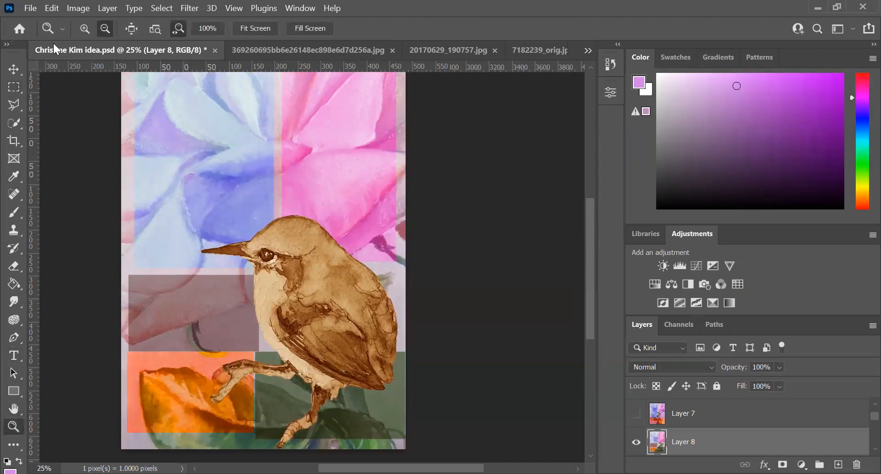
{"action": "left_click", "coordinate": [202, 115]}
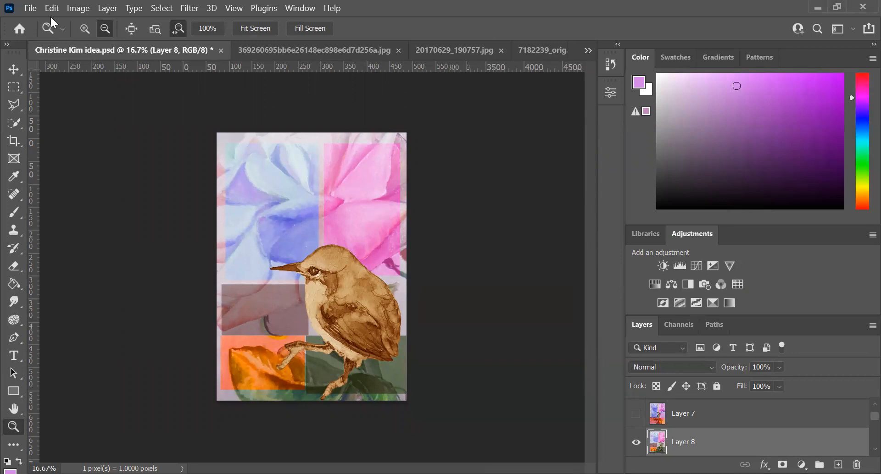
{"action": "left_click", "coordinate": [31, 10]}
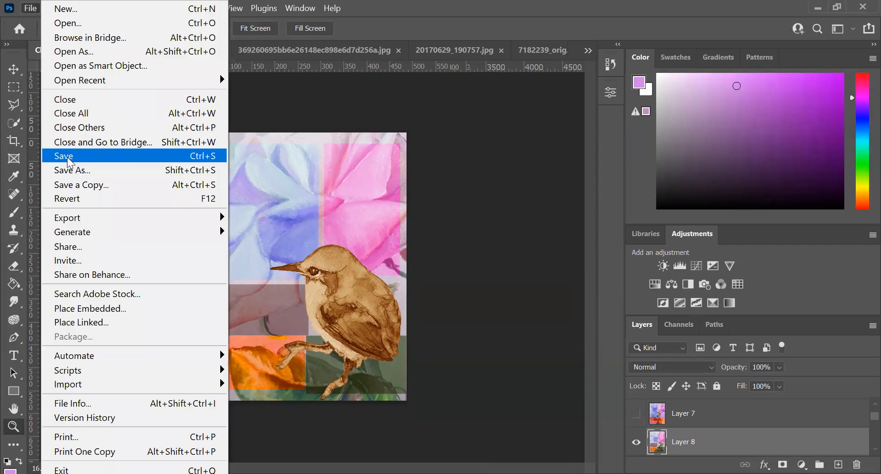
{"action": "left_click", "coordinate": [73, 180]}
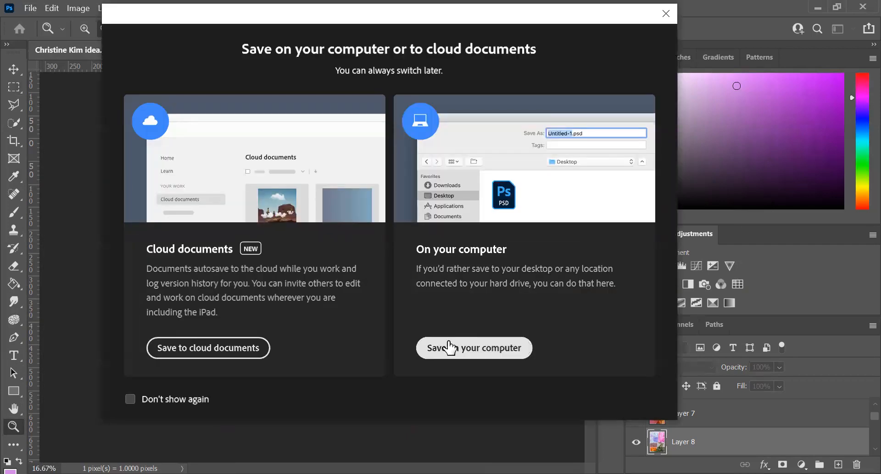
{"action": "left_click", "coordinate": [450, 348]}
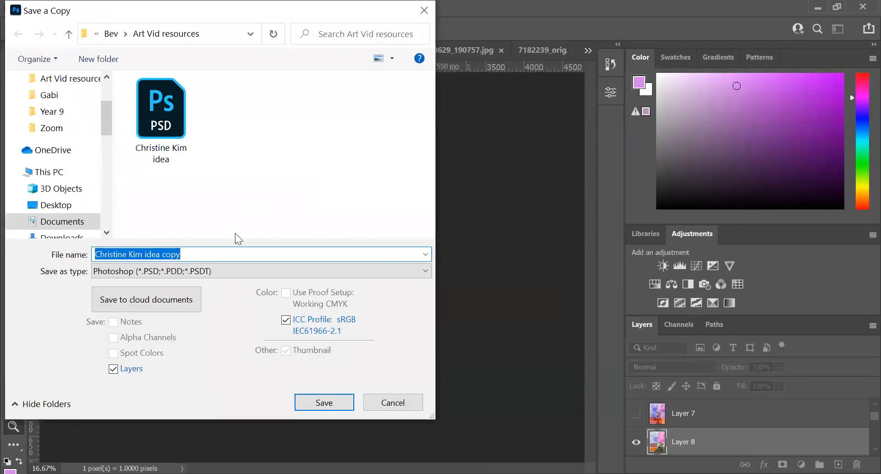
{"action": "left_click", "coordinate": [425, 271]}
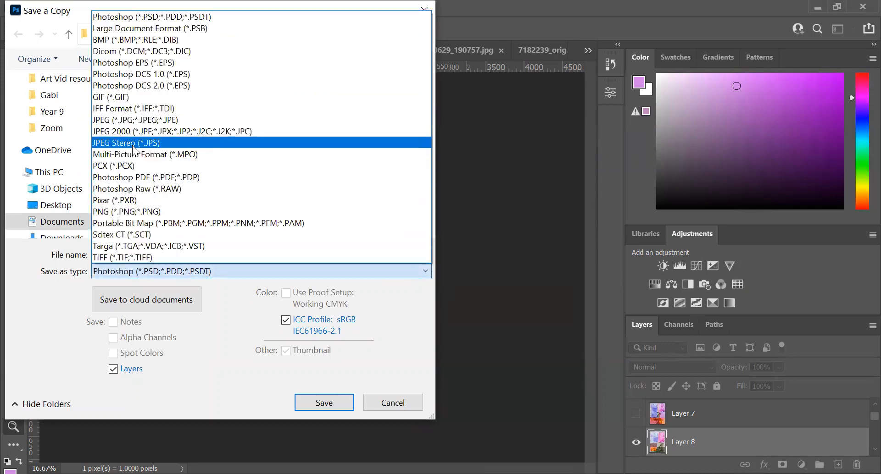
{"action": "left_click", "coordinate": [119, 120]}
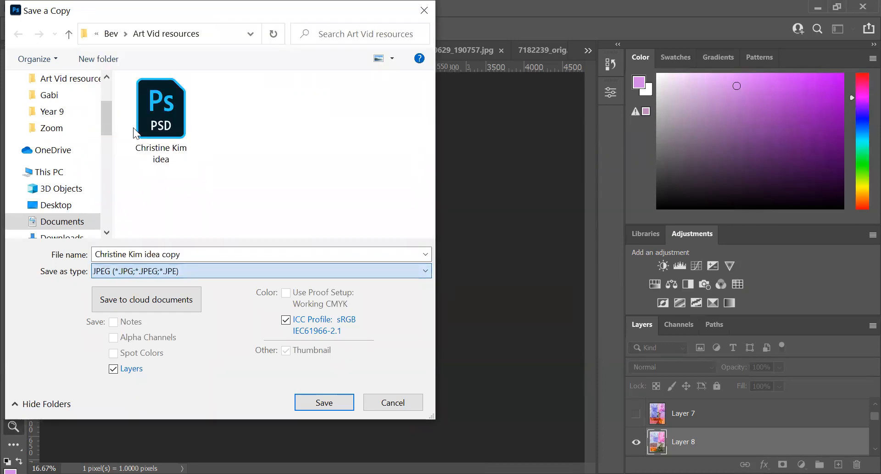
{"action": "left_click", "coordinate": [318, 406]}
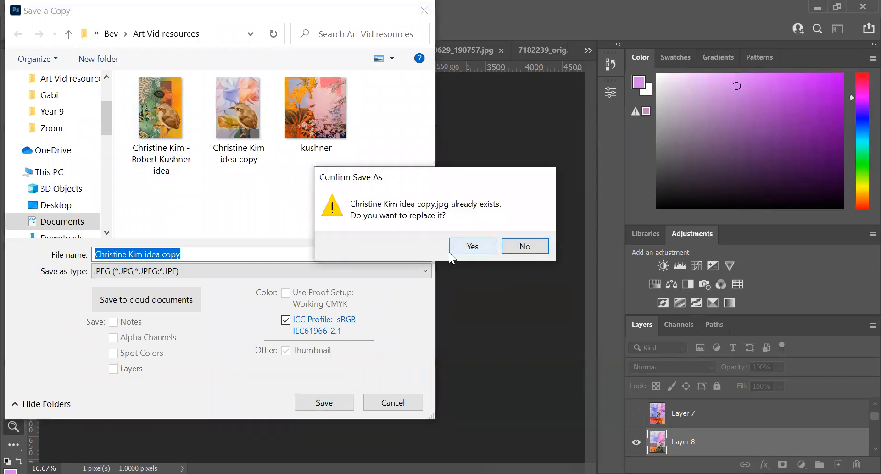
{"action": "left_click", "coordinate": [531, 245]}
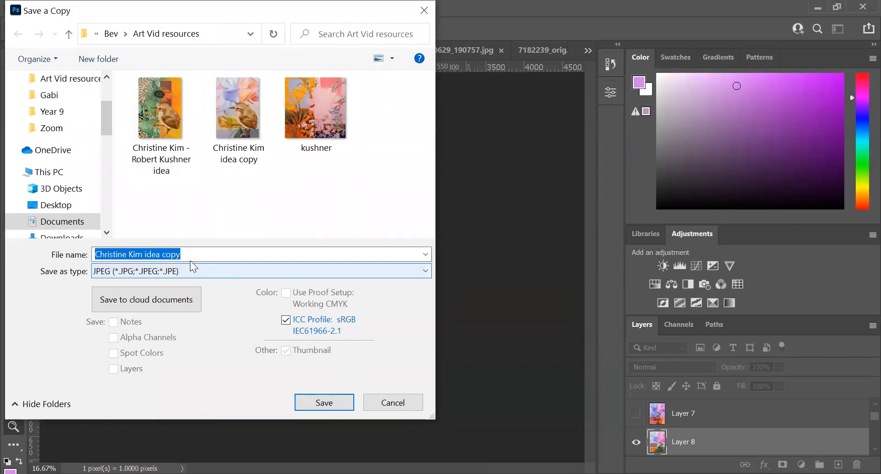
Step: Replace the artist name at the start of the file name with "Robert Kushner" and save the JPEG at quality 7, Baseline ("Standard")
{"action": "left_click_drag", "start_coordinate": [145, 254], "coordinate": [75, 261]}
{"action": "type", "text": "Robert "}
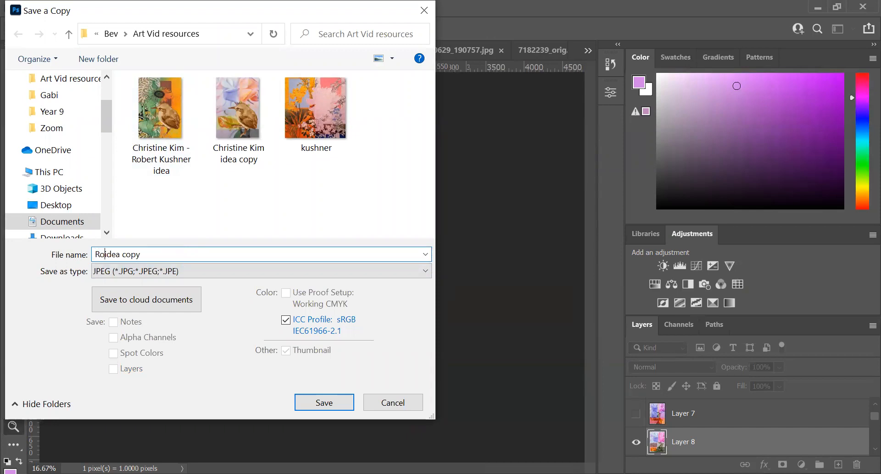
{"action": "type", "text": "Kushner"}
{"action": "left_click", "coordinate": [312, 403]}
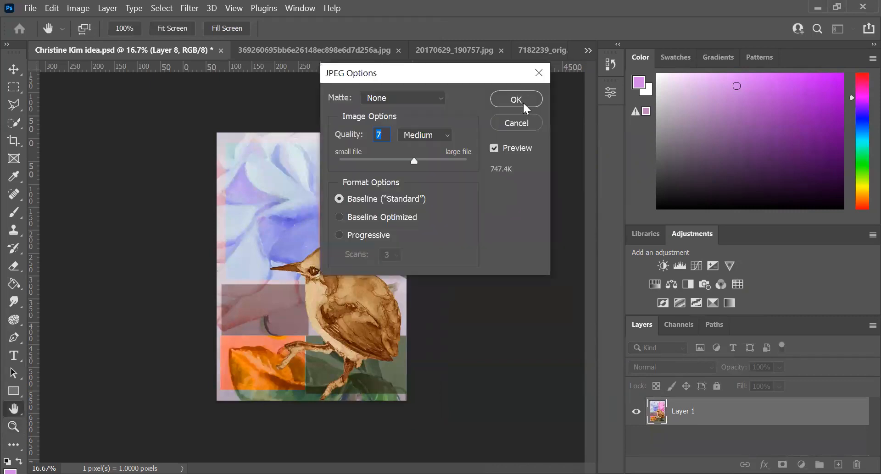
{"action": "left_click", "coordinate": [515, 97]}
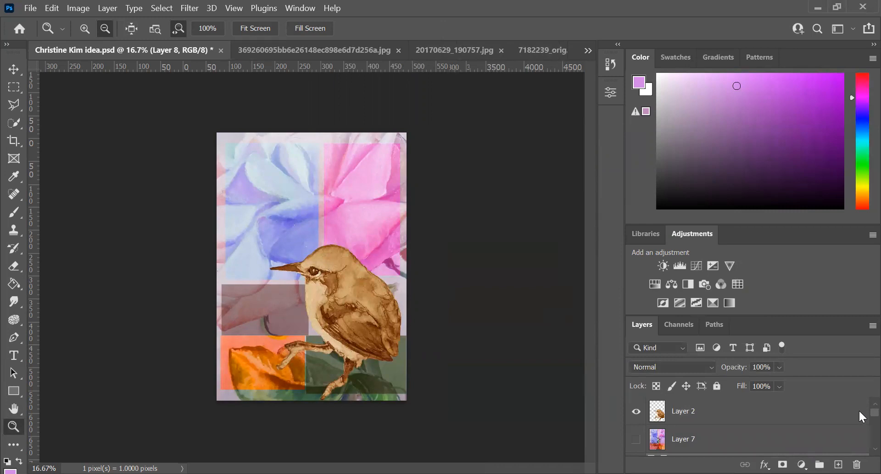
Step: Hide the recolored rose background on Layer 8 and show the blue gears on Layer 4 behind the bird
{"action": "scroll", "coordinate": [859, 412], "scroll_direction": "down", "scroll_amount": 3}
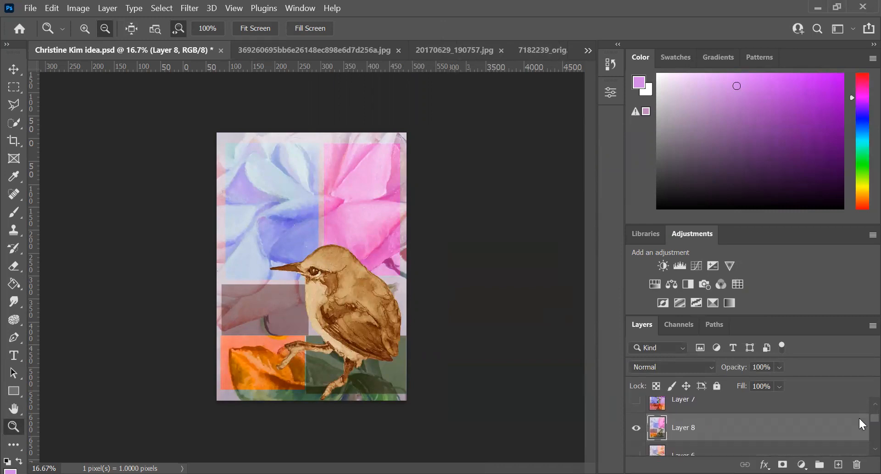
{"action": "scroll", "coordinate": [859, 420], "scroll_direction": "up", "scroll_amount": 2}
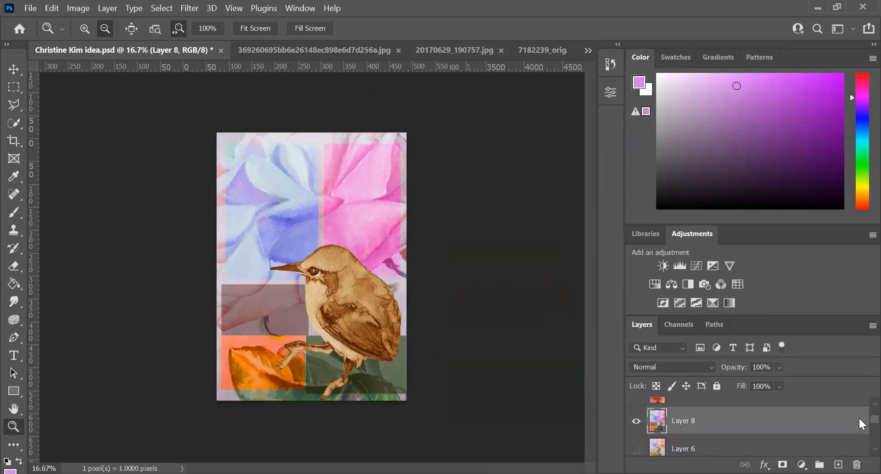
{"action": "left_click", "coordinate": [636, 421]}
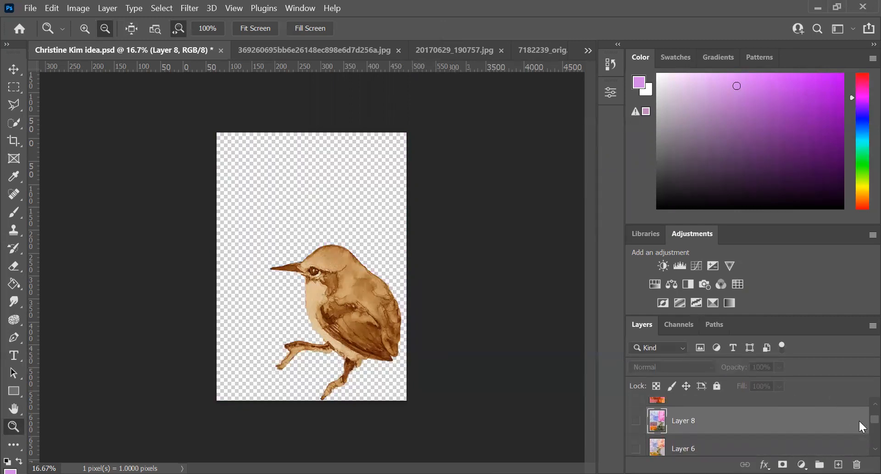
{"action": "scroll", "coordinate": [858, 421], "scroll_direction": "down", "scroll_amount": 4}
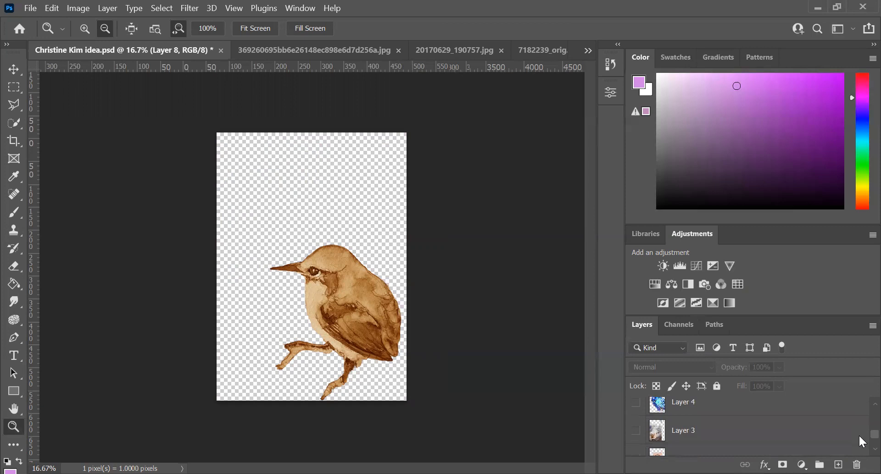
{"action": "right_click", "coordinate": [636, 407]}
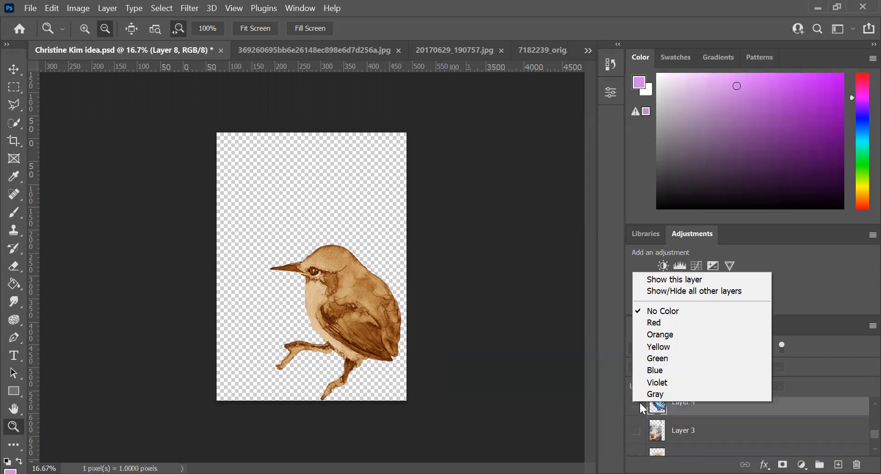
{"action": "left_click", "coordinate": [637, 405]}
{"action": "left_click", "coordinate": [638, 405]}
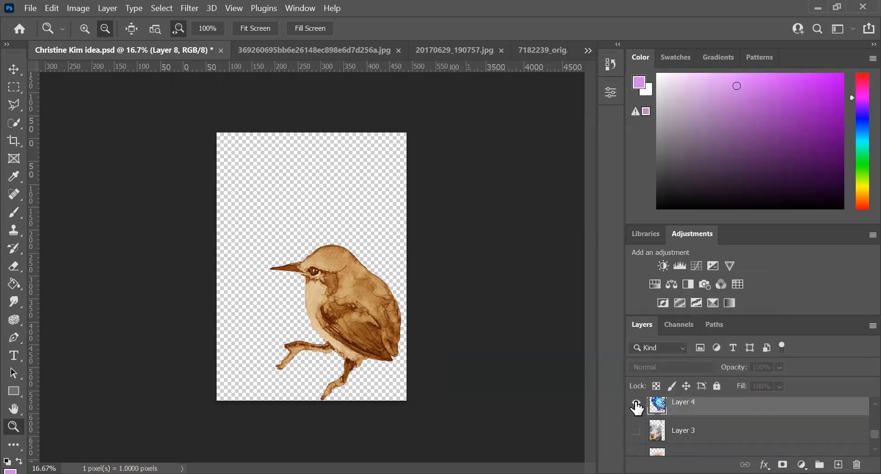
{"action": "left_click", "coordinate": [637, 405]}
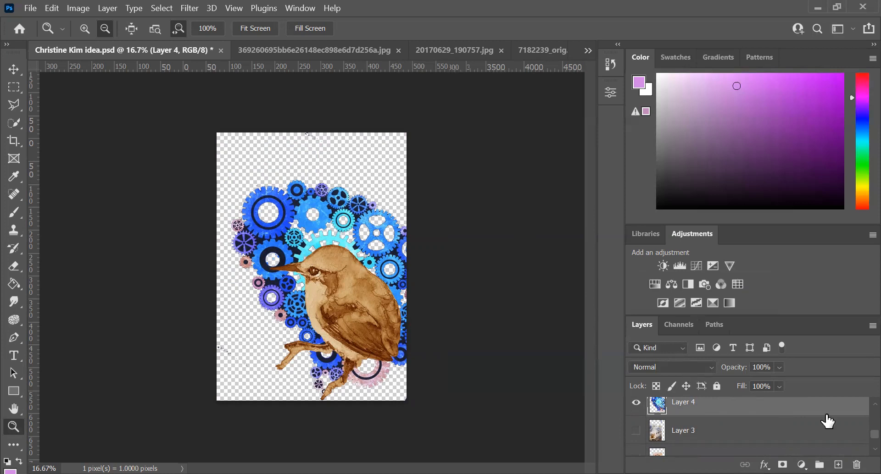
{"action": "scroll", "coordinate": [858, 433], "scroll_direction": "down", "scroll_amount": 3}
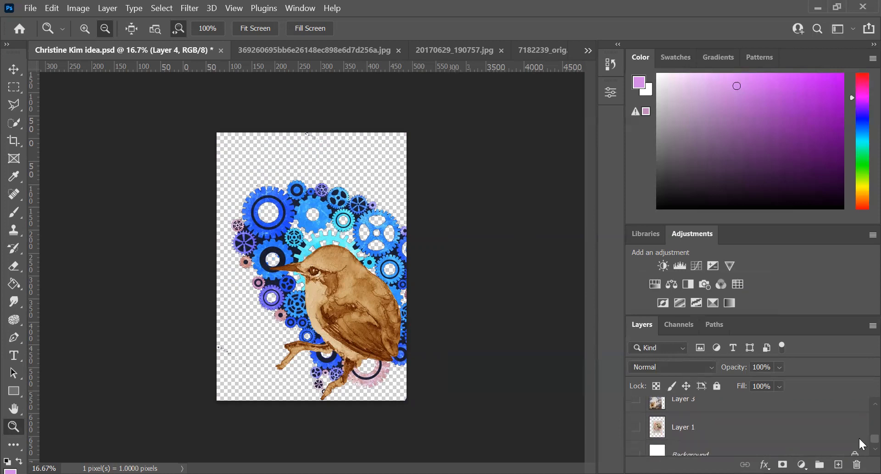